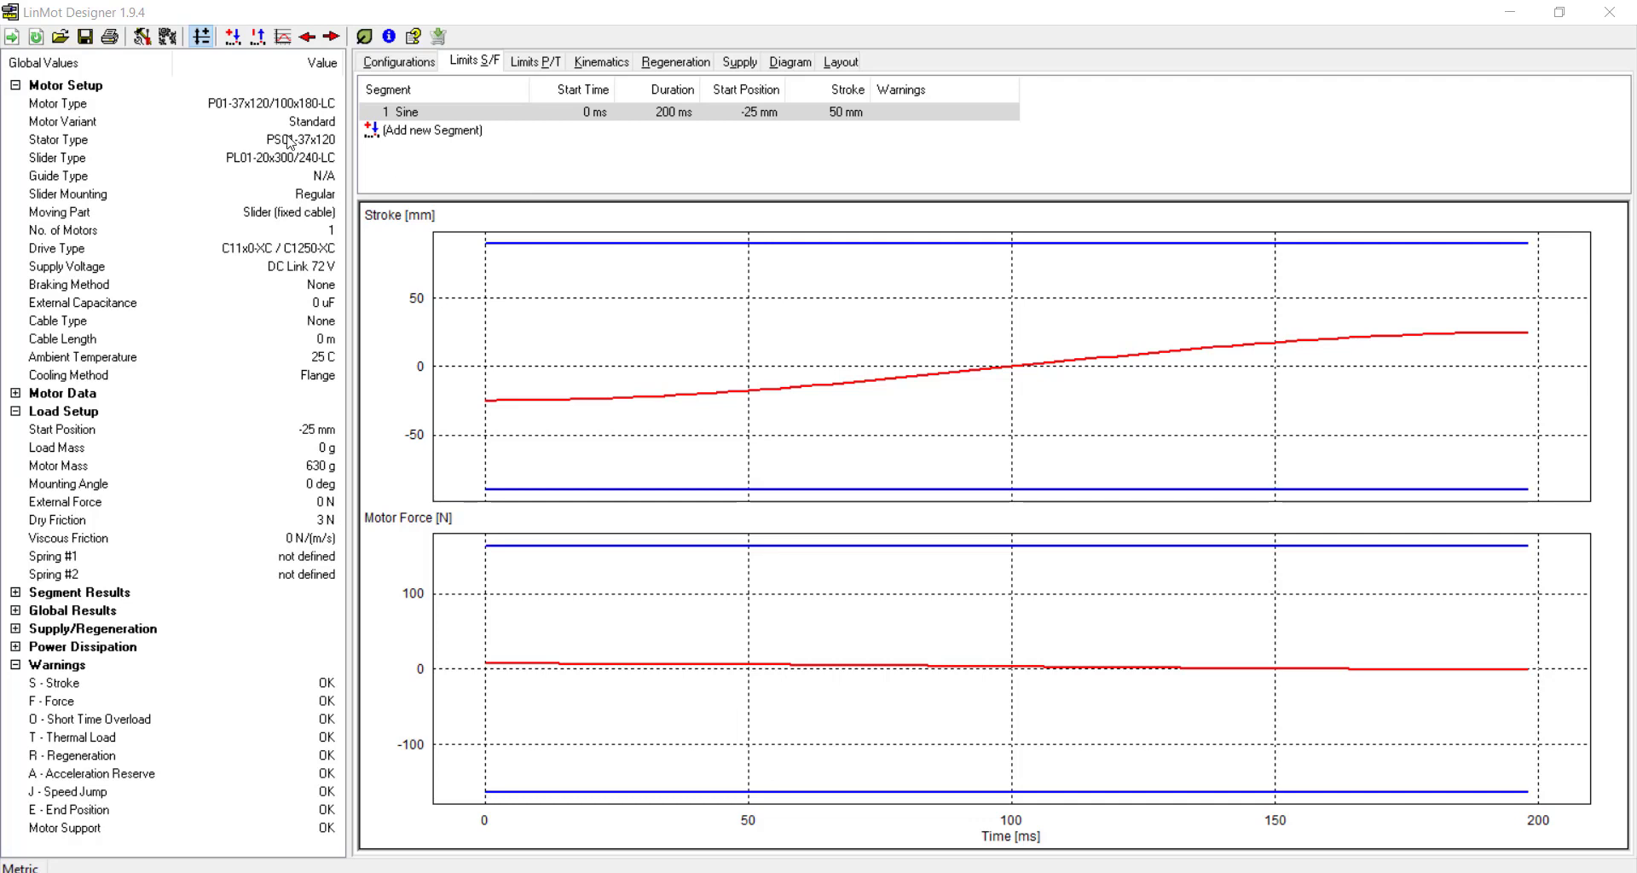
Step: Start a new rotary motor project and paste the inertia and power supply notes into its comments
click(36, 38)
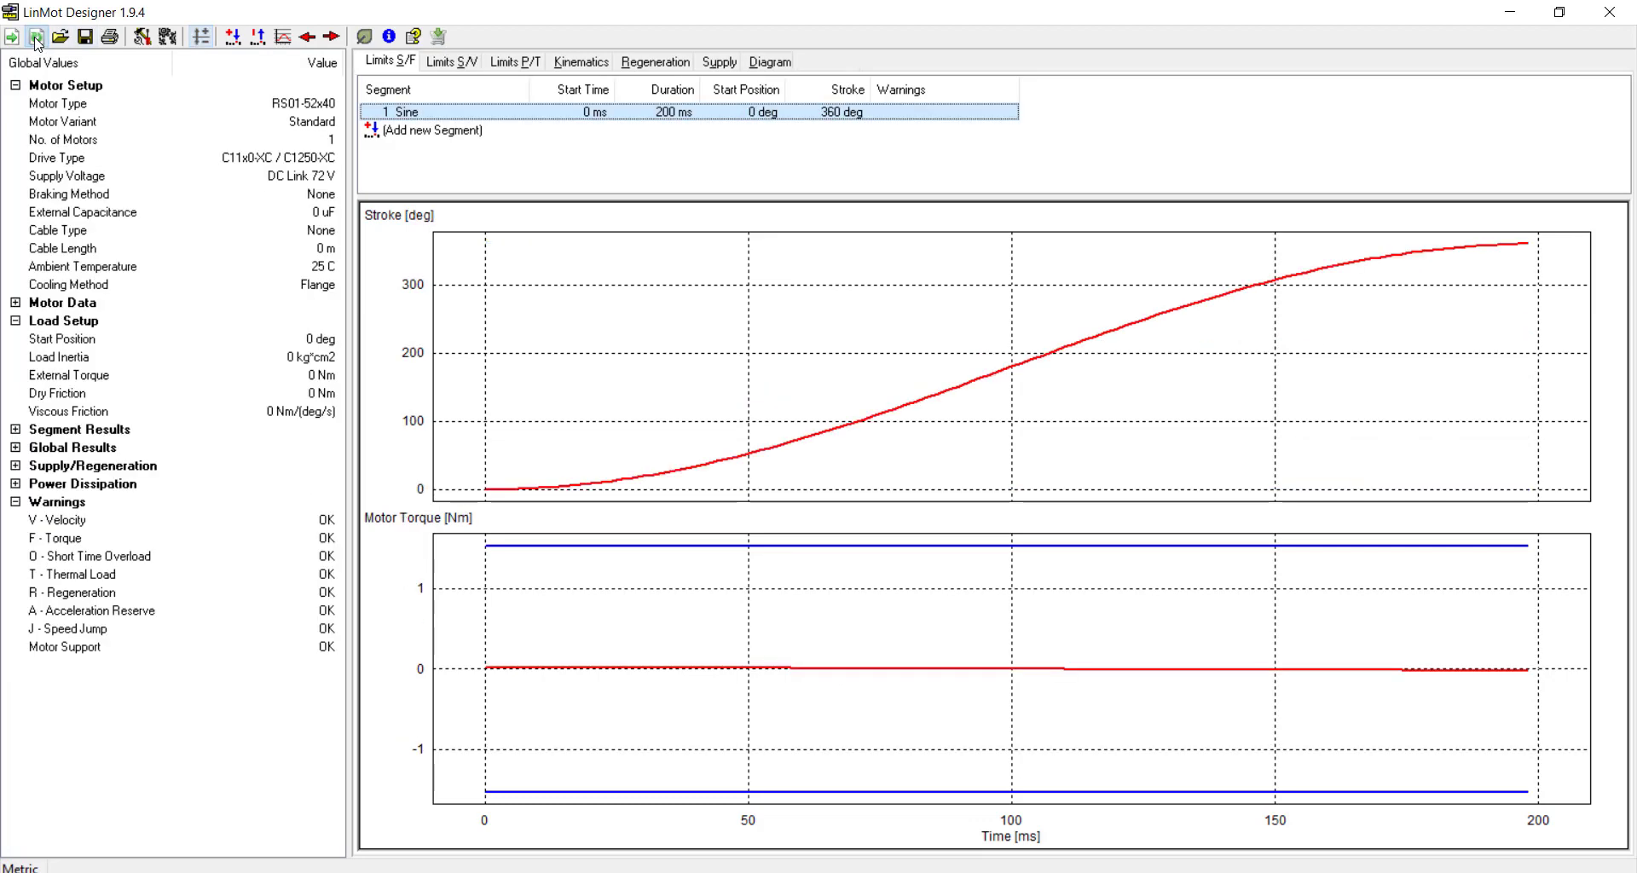
click(143, 38)
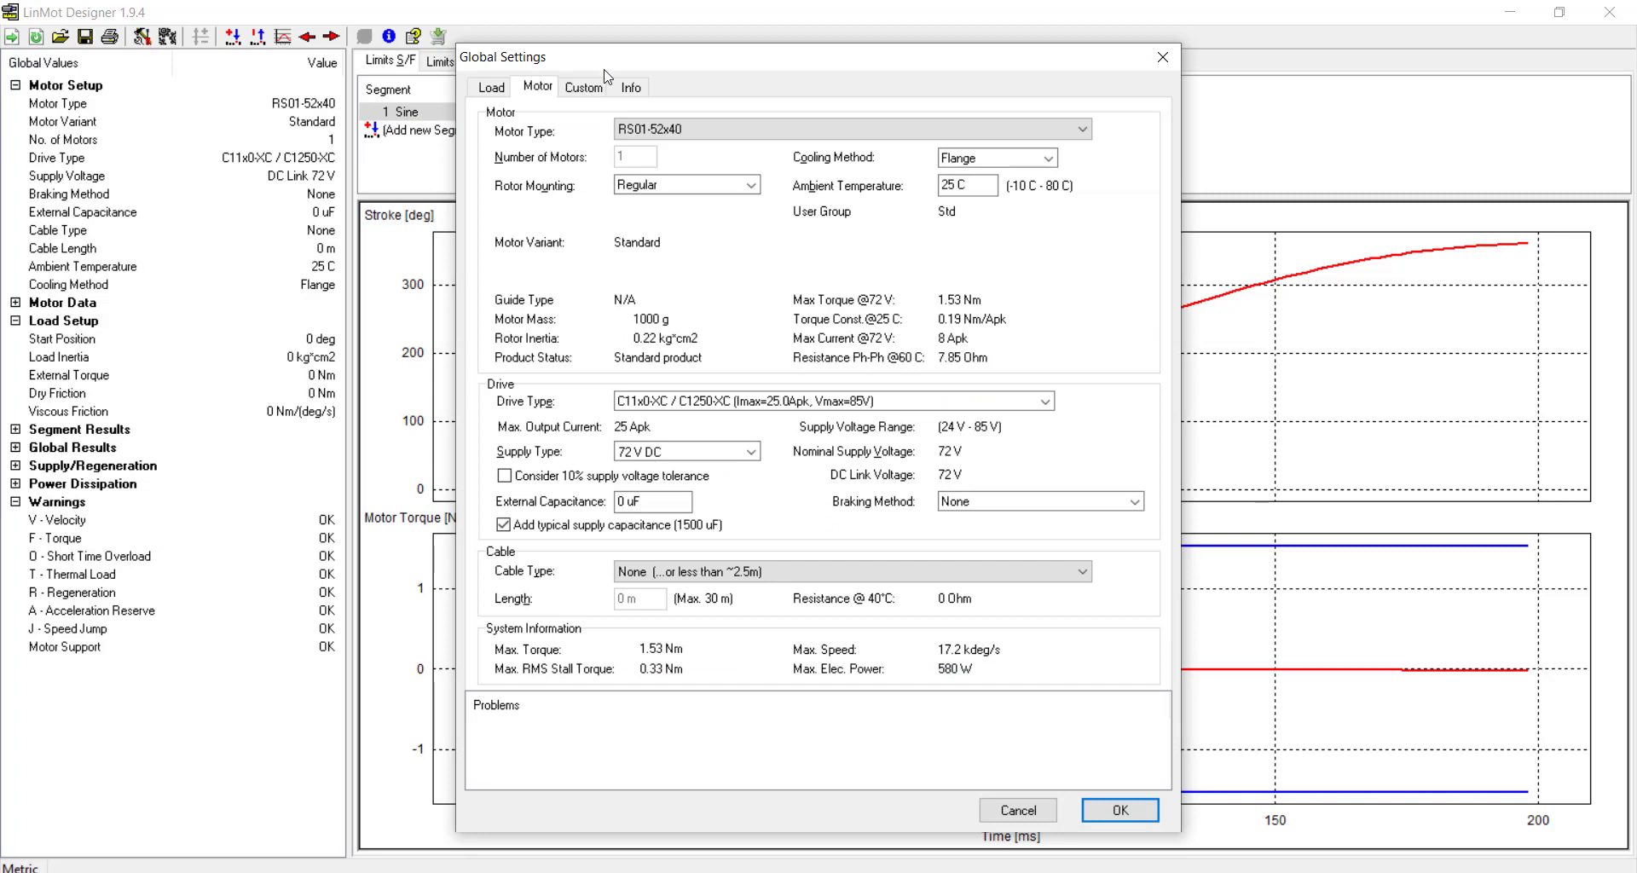
click(629, 86)
click(673, 225)
key(ctrl+v)
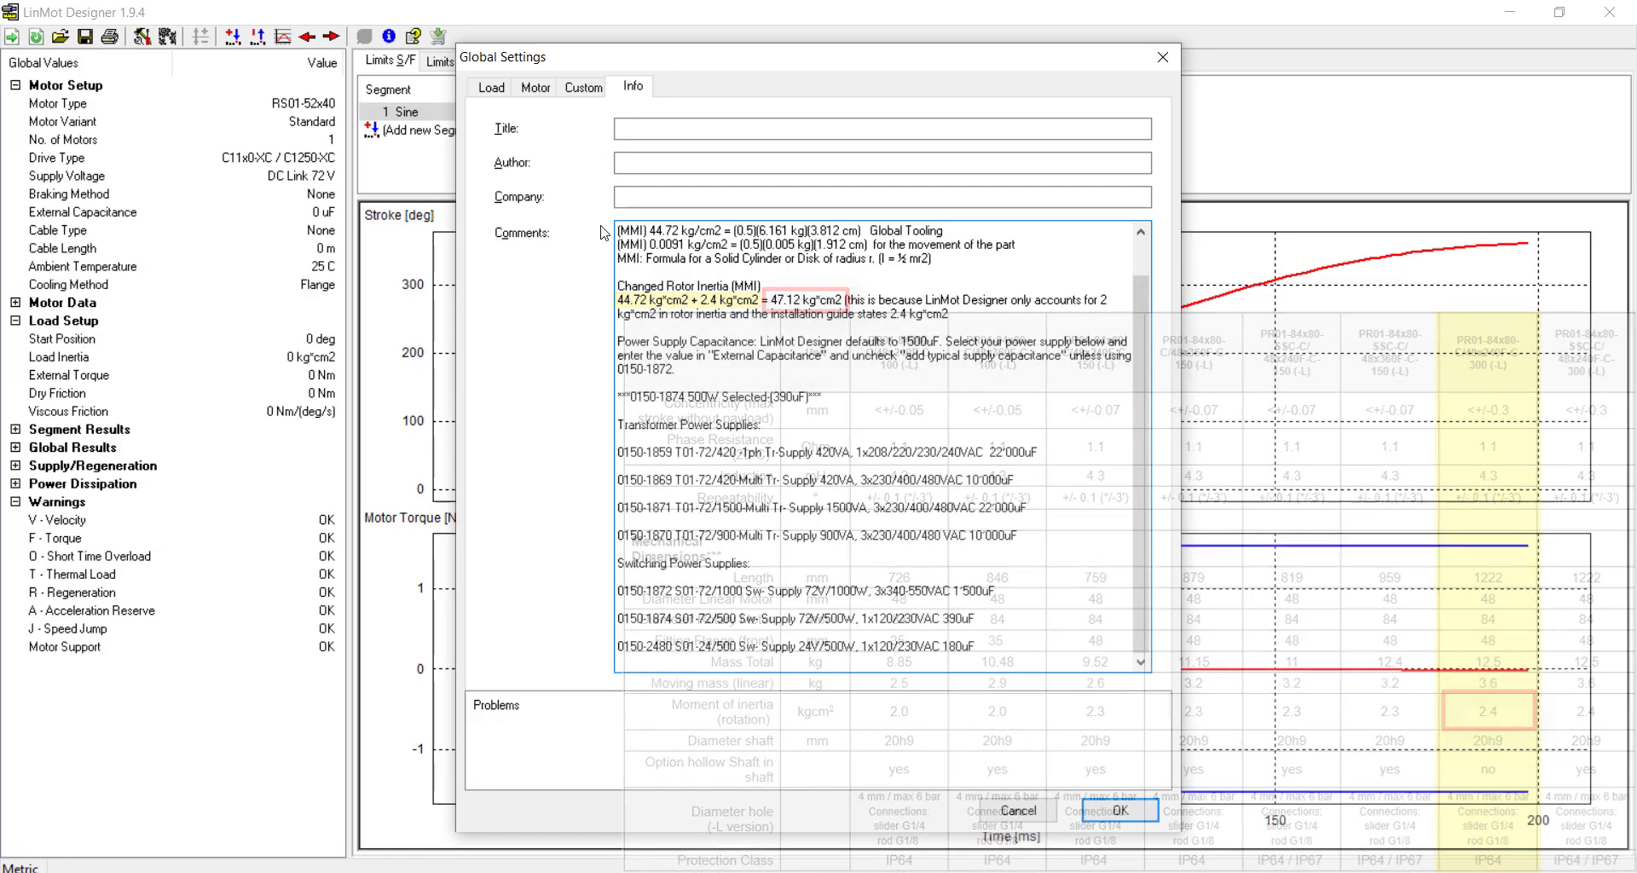
Step: Choose the RS01-84x80 motor and a K15/KPS15 (1.5mm^2 / AWG 16) cable with a length of 4 m
click(536, 87)
click(635, 130)
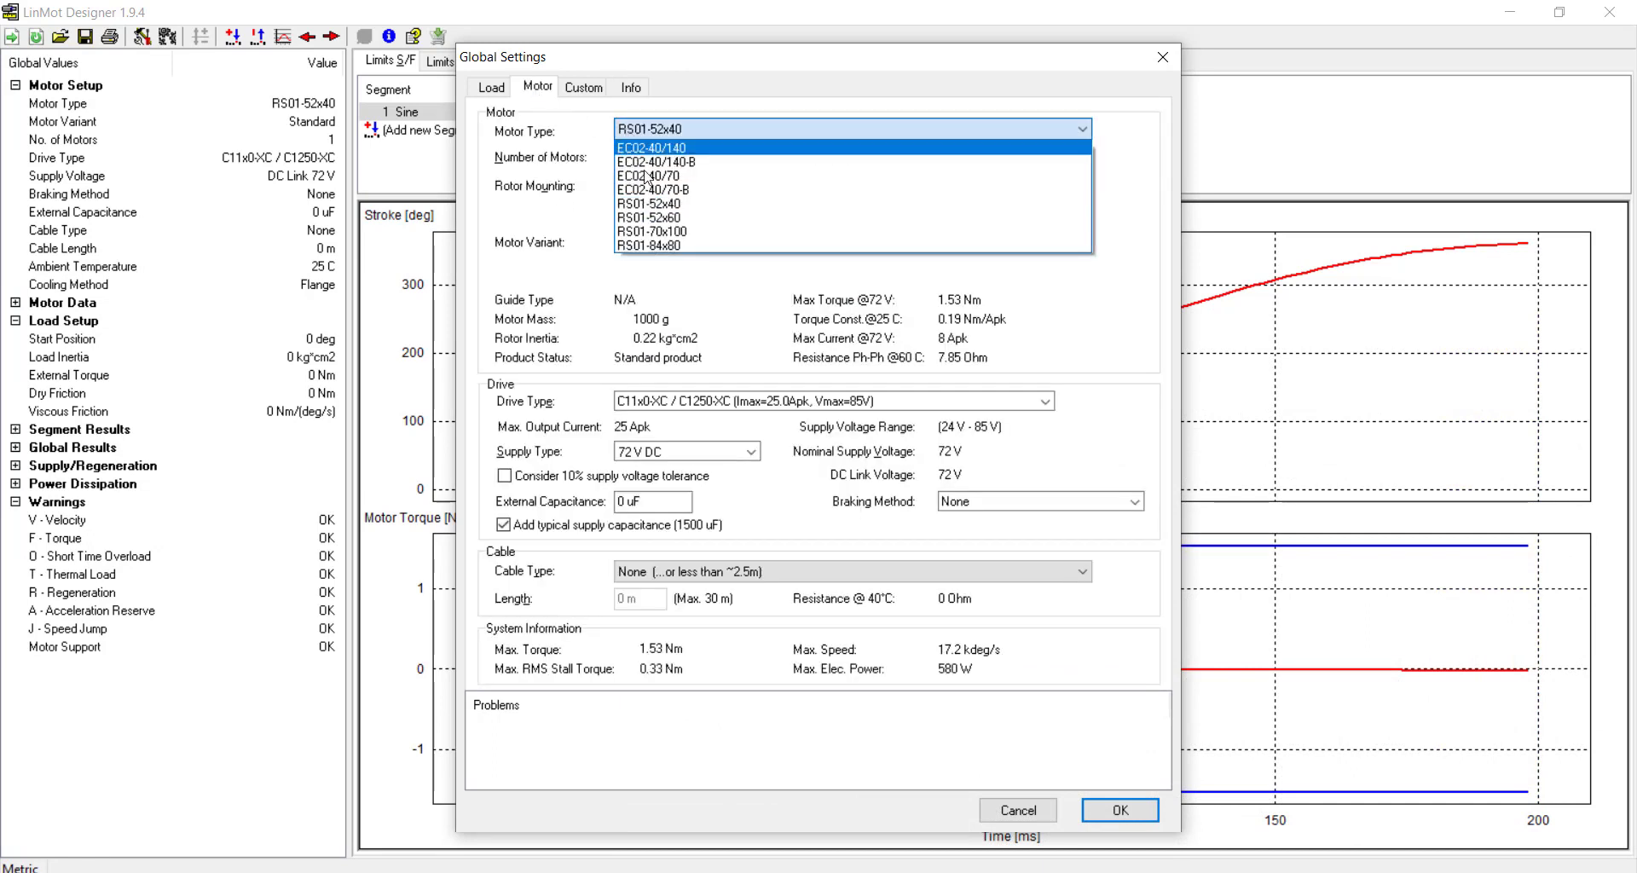
click(652, 250)
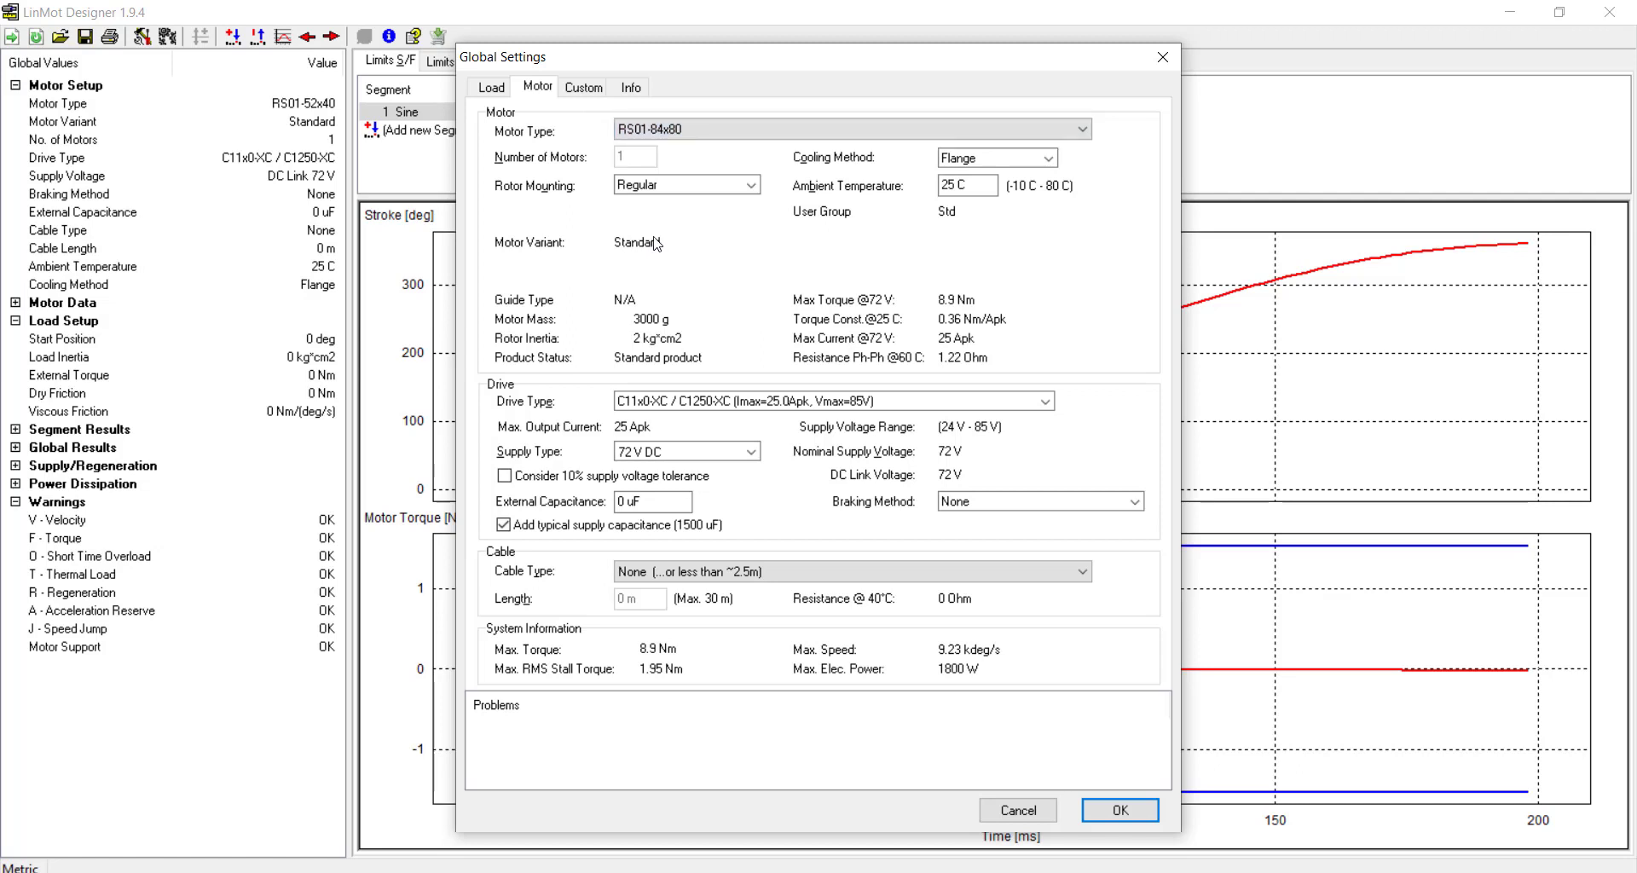
click(665, 571)
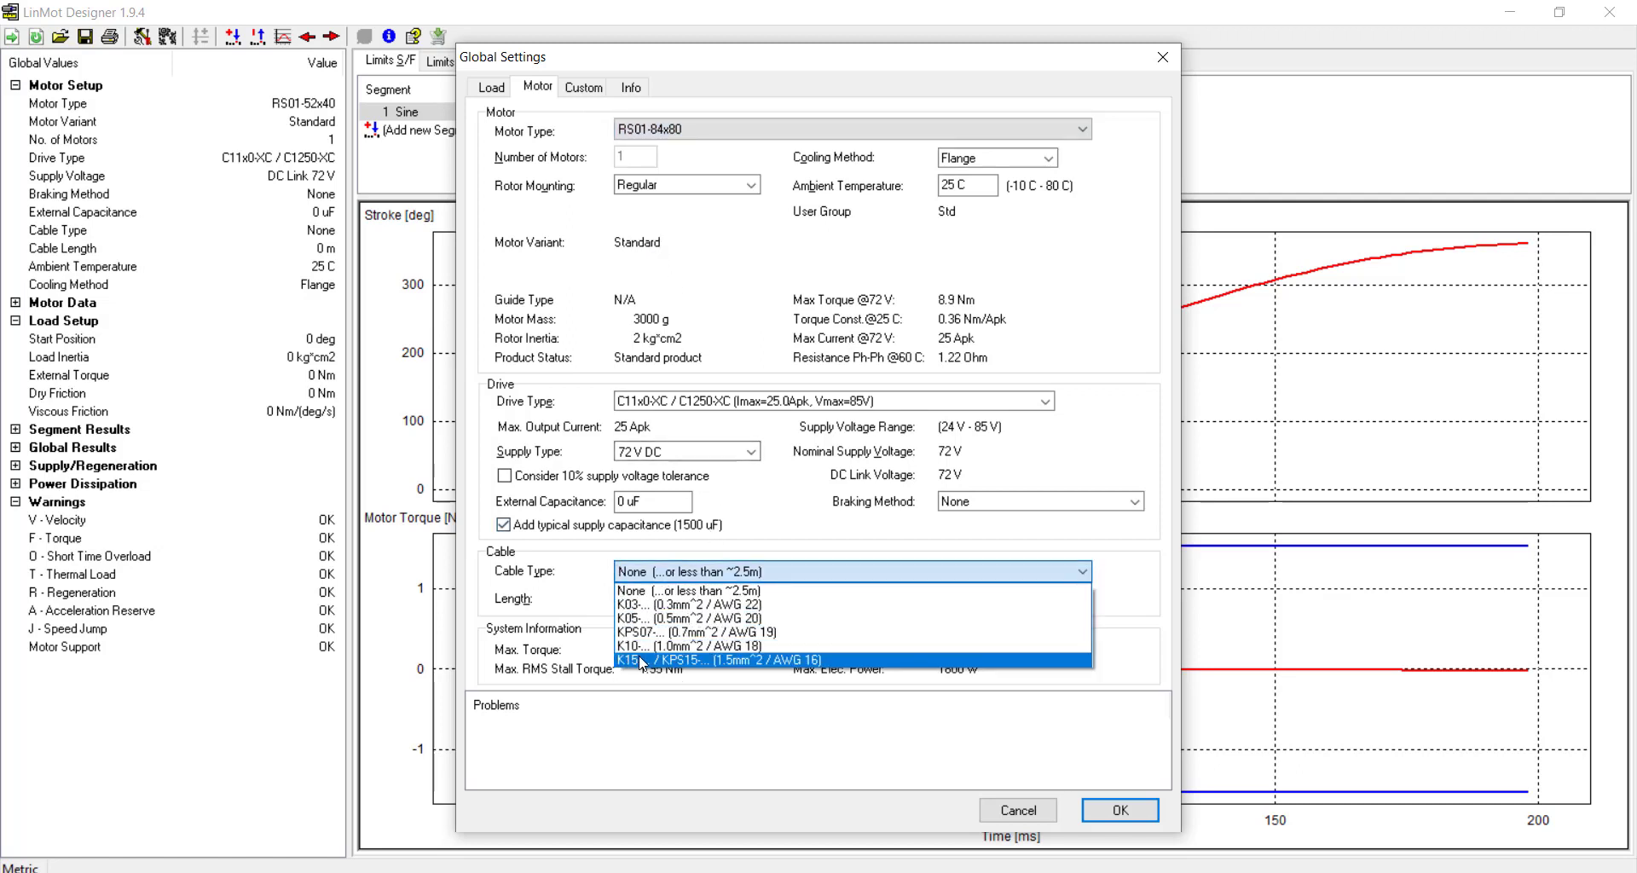
click(641, 661)
drag(646, 599, 617, 600)
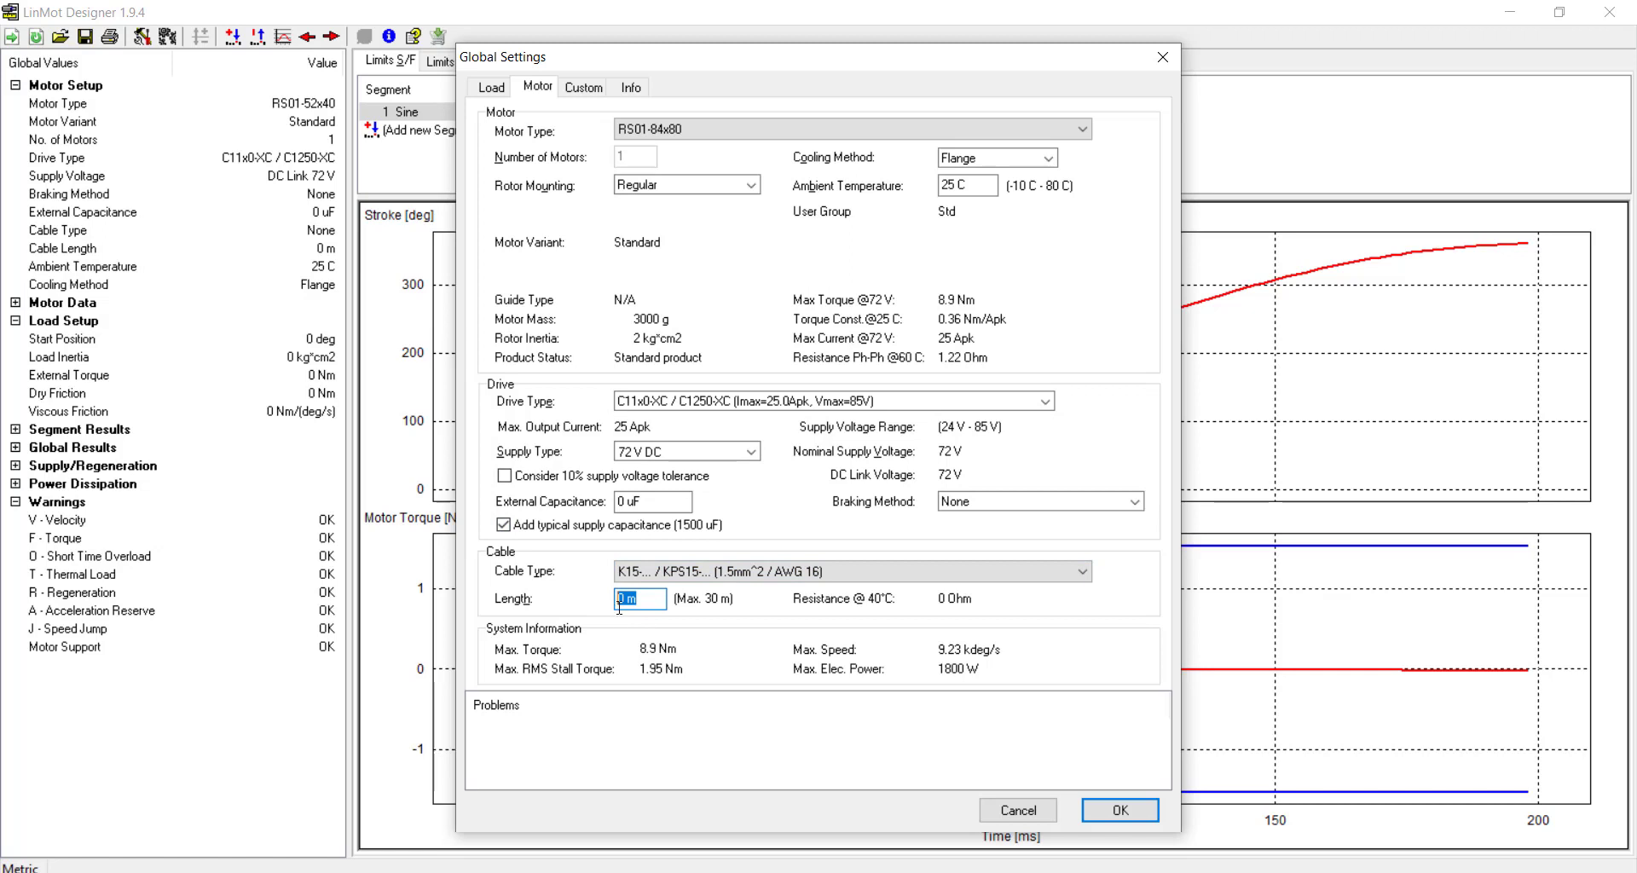
text(4)
Step: Set the global load's moment of inertia to 47.12 kg*cm2, exclude the added rotor inertia, and apply the settings
click(499, 90)
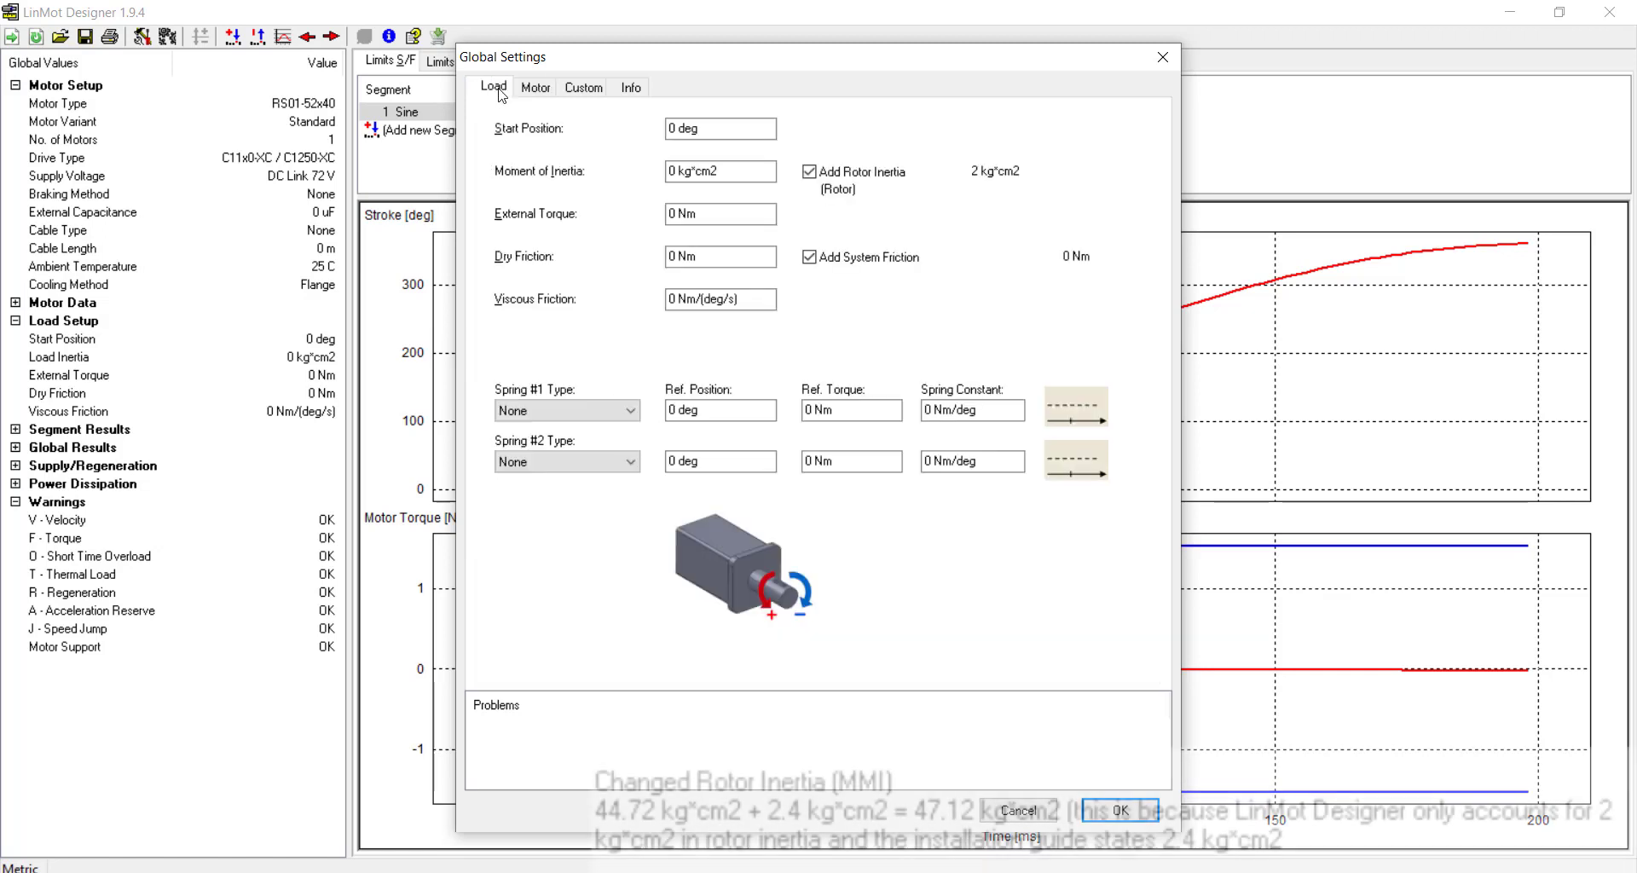
key(Tab)
key(Tab)
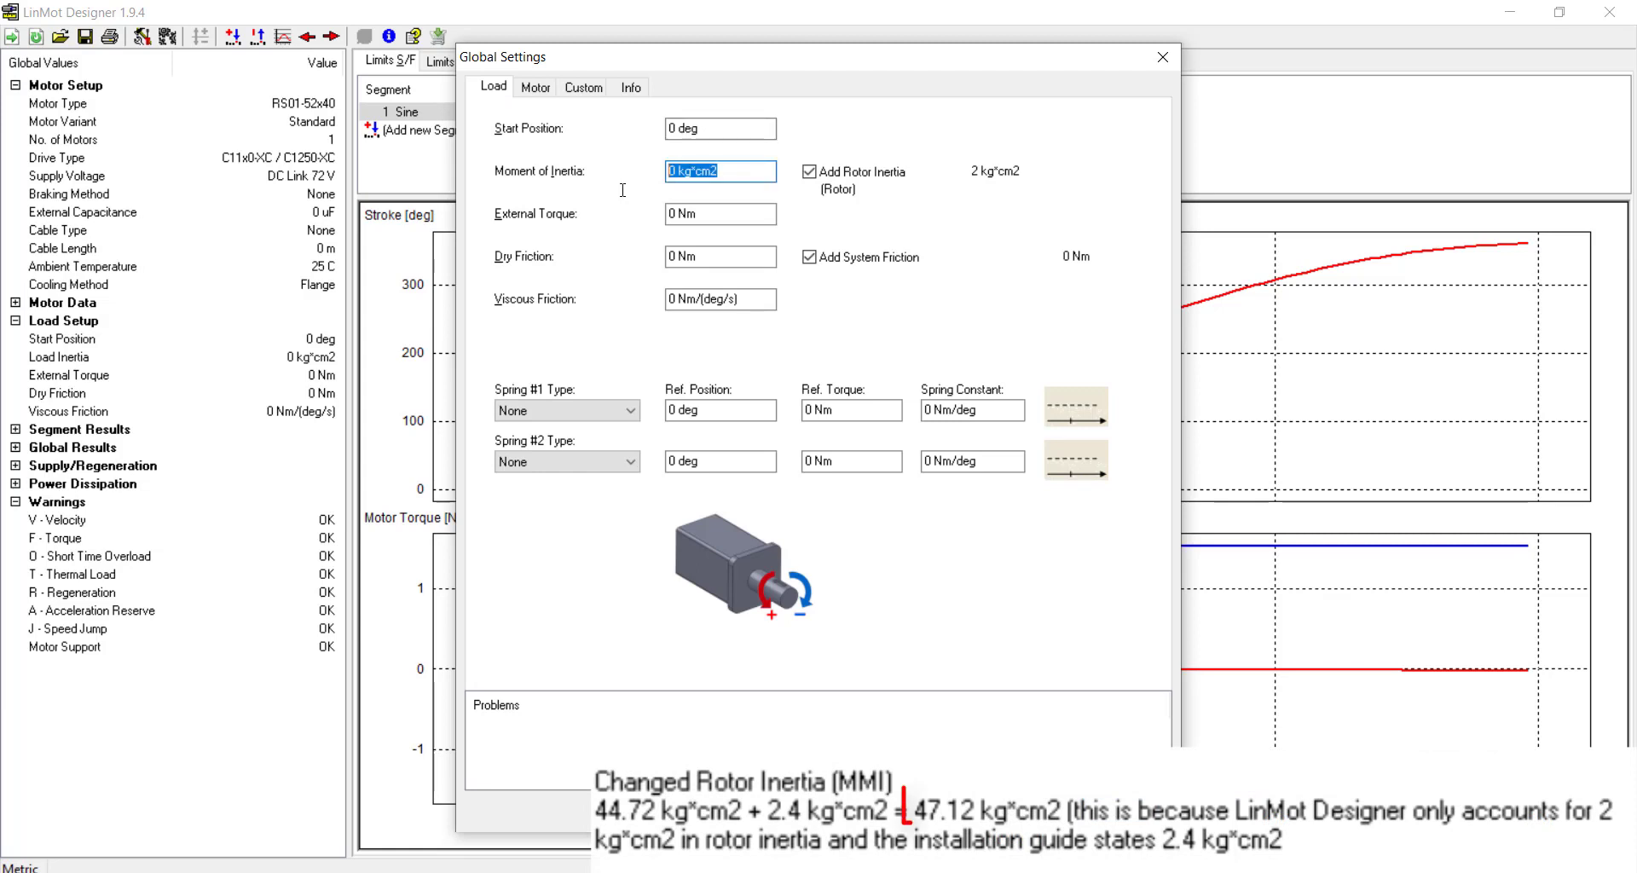
text(47.12)
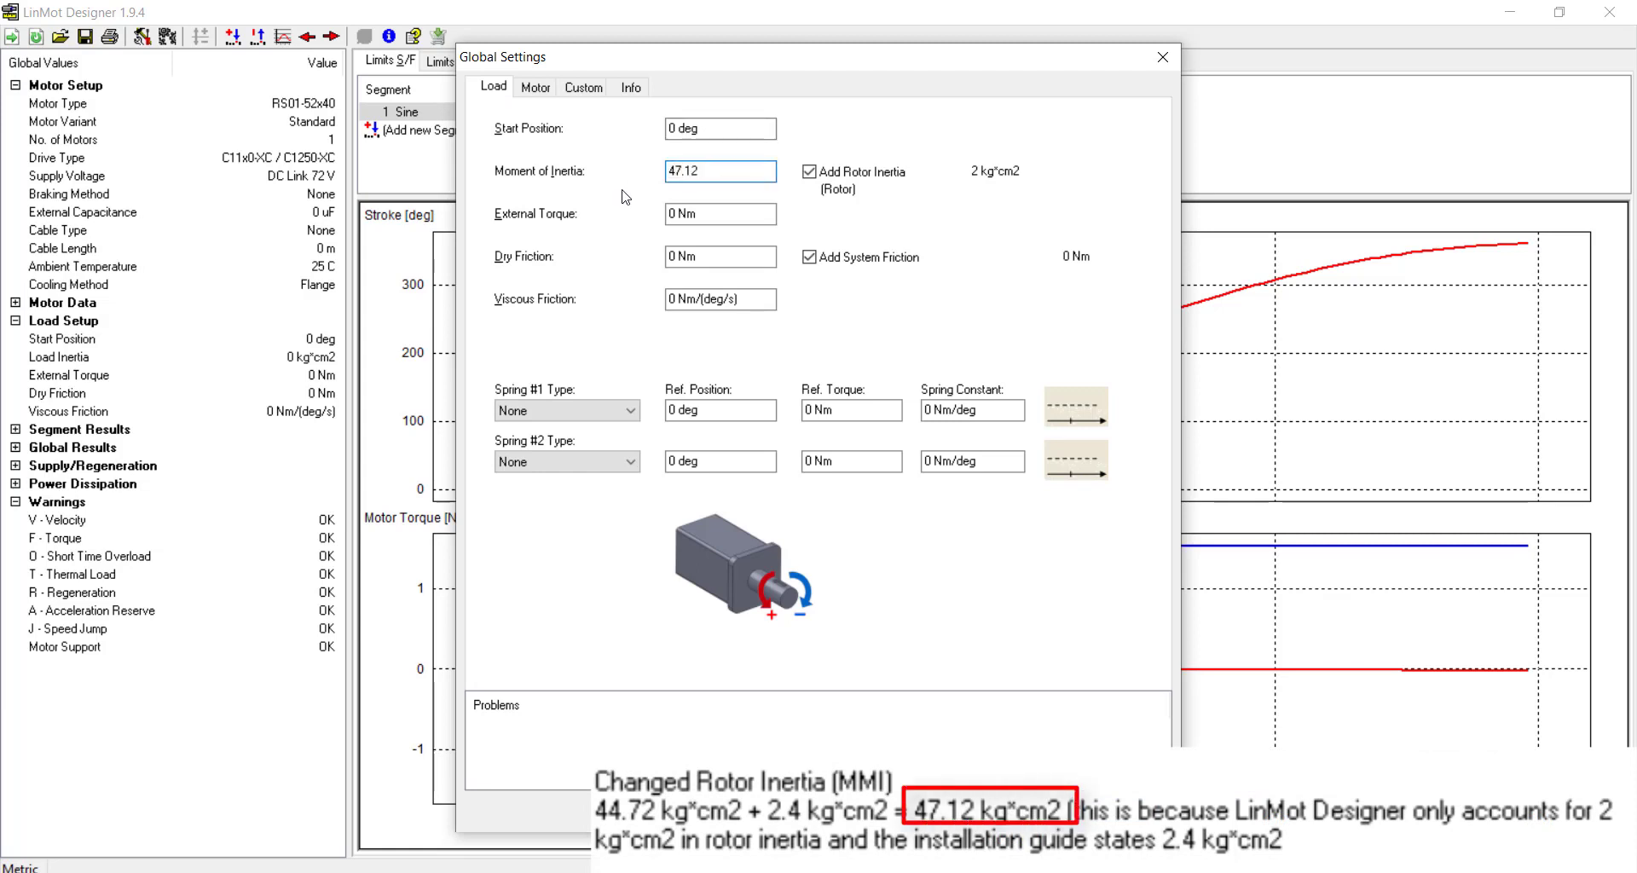
click(810, 173)
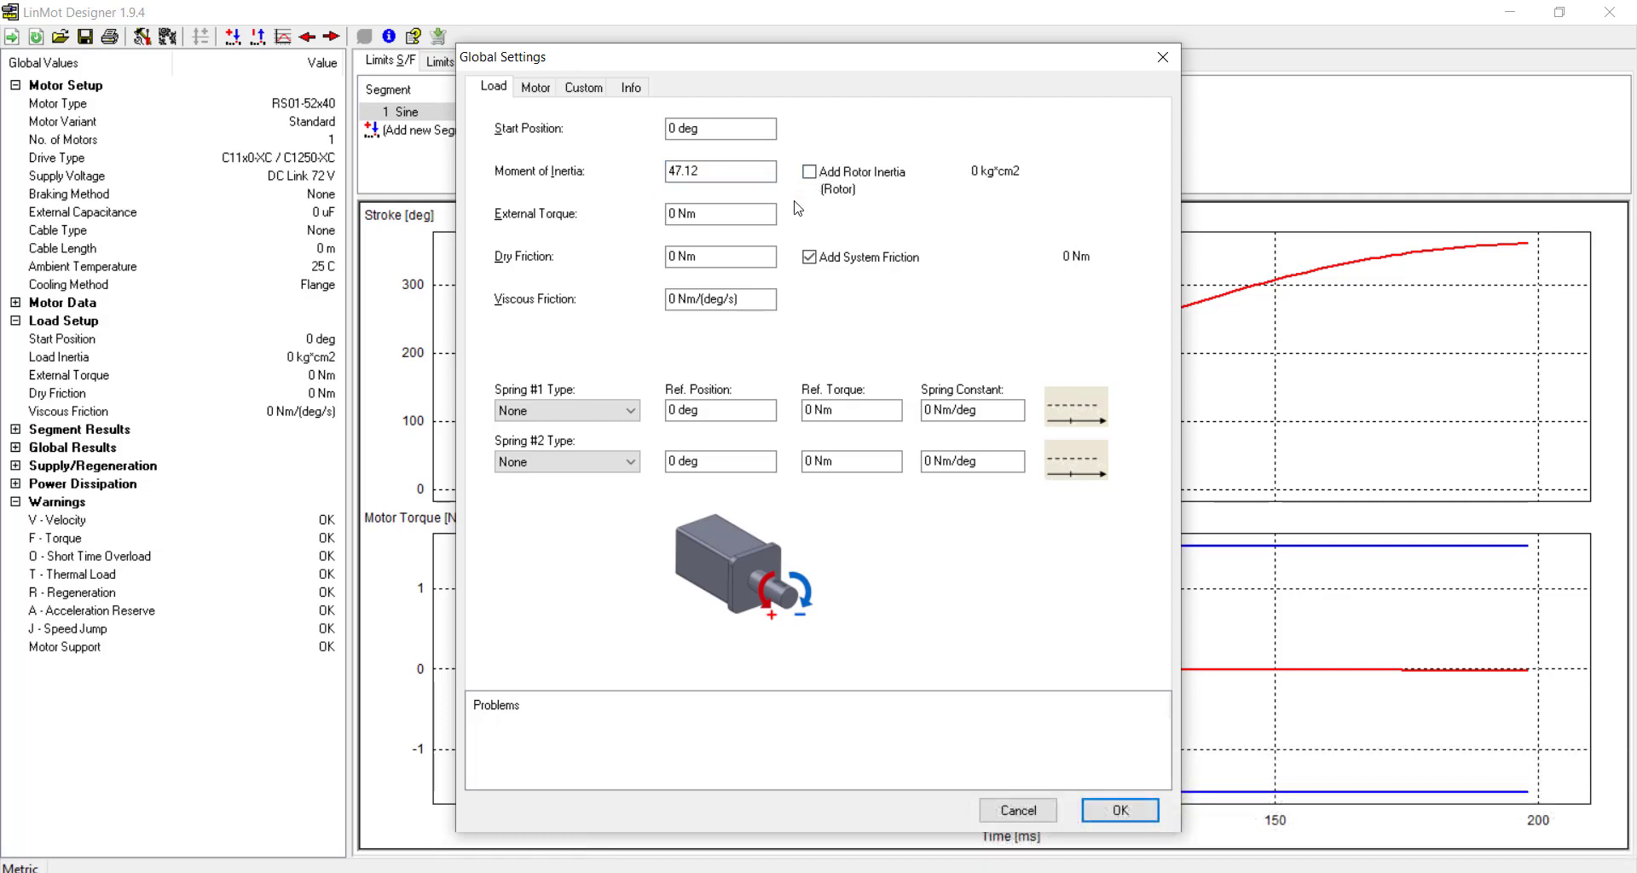
click(1119, 809)
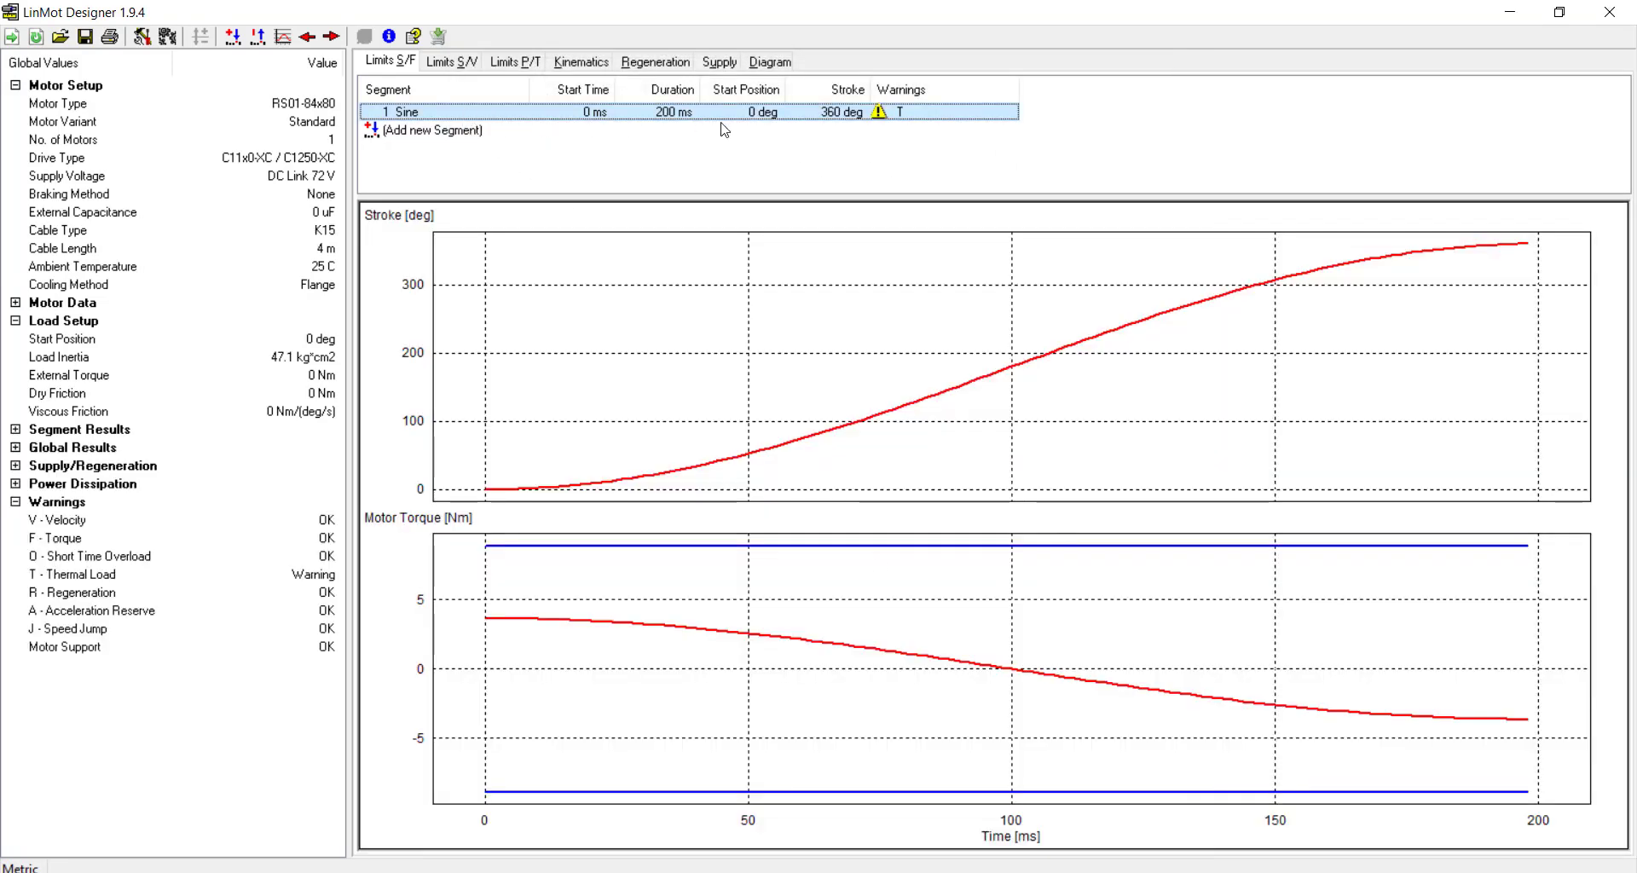
Step: Change the first motion segment to a Standstill curve lasting 1000 ms
double_click(508, 119)
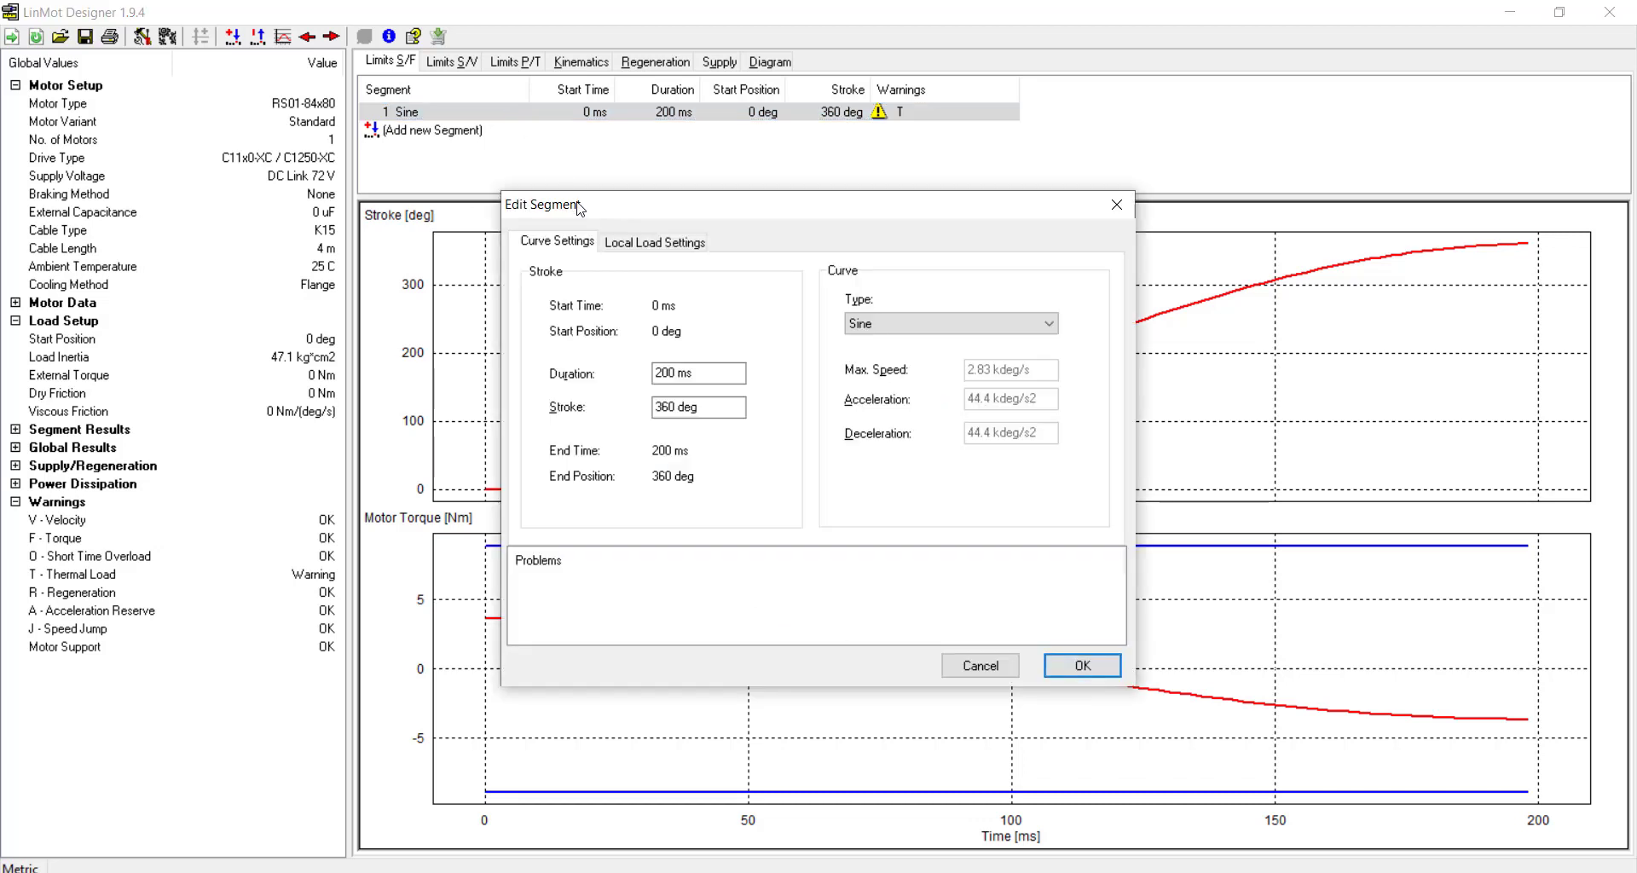
click(855, 325)
click(865, 342)
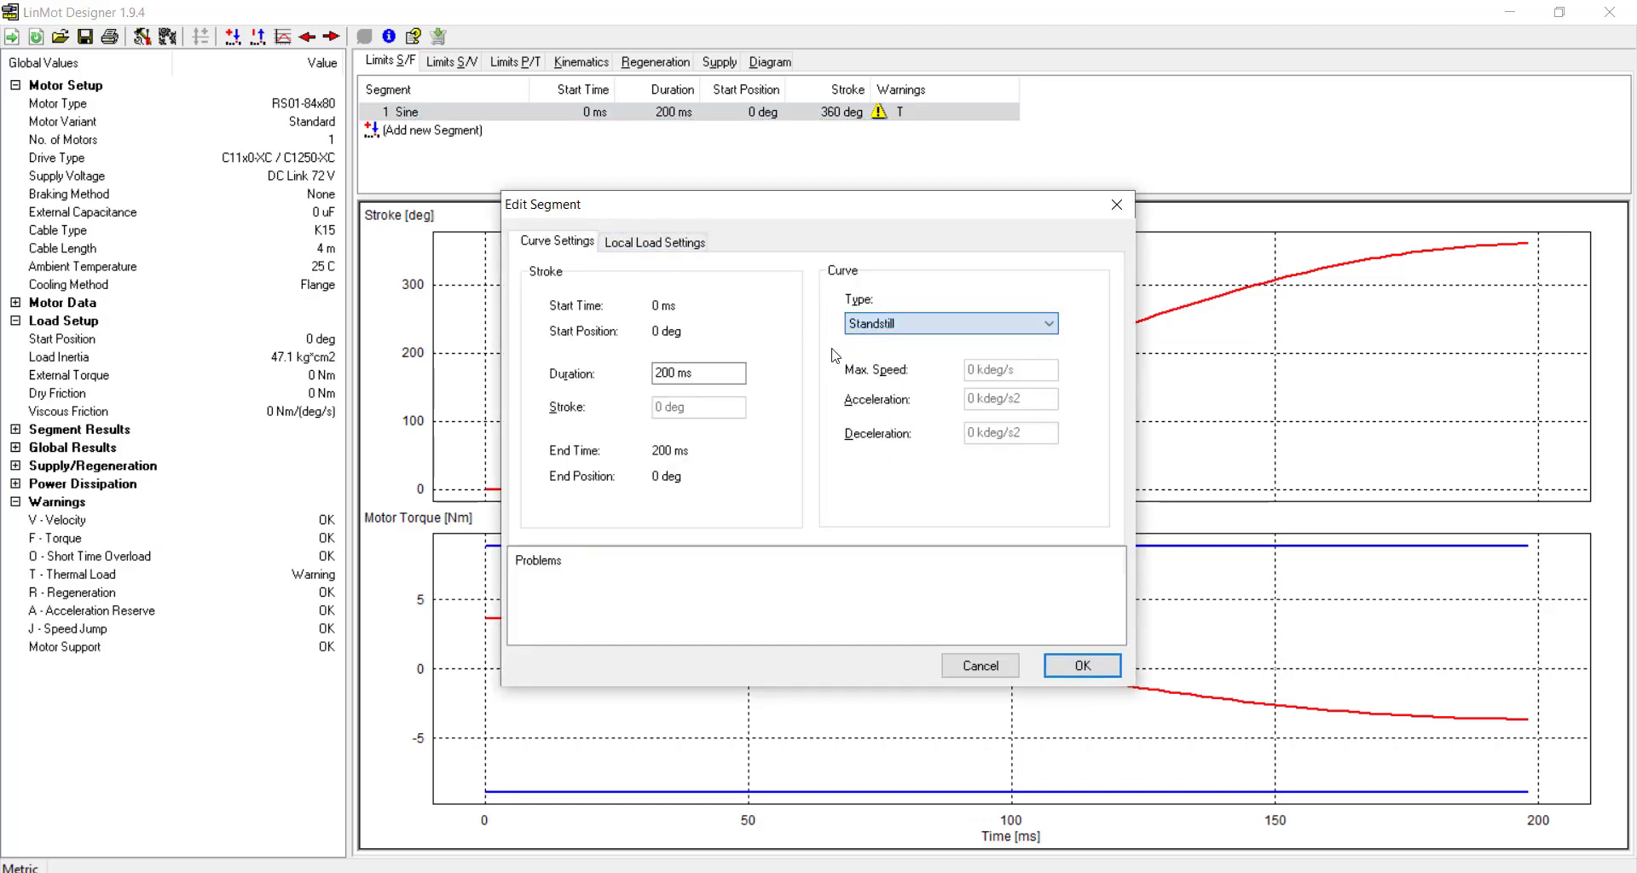
drag(729, 375, 433, 368)
text(1000)
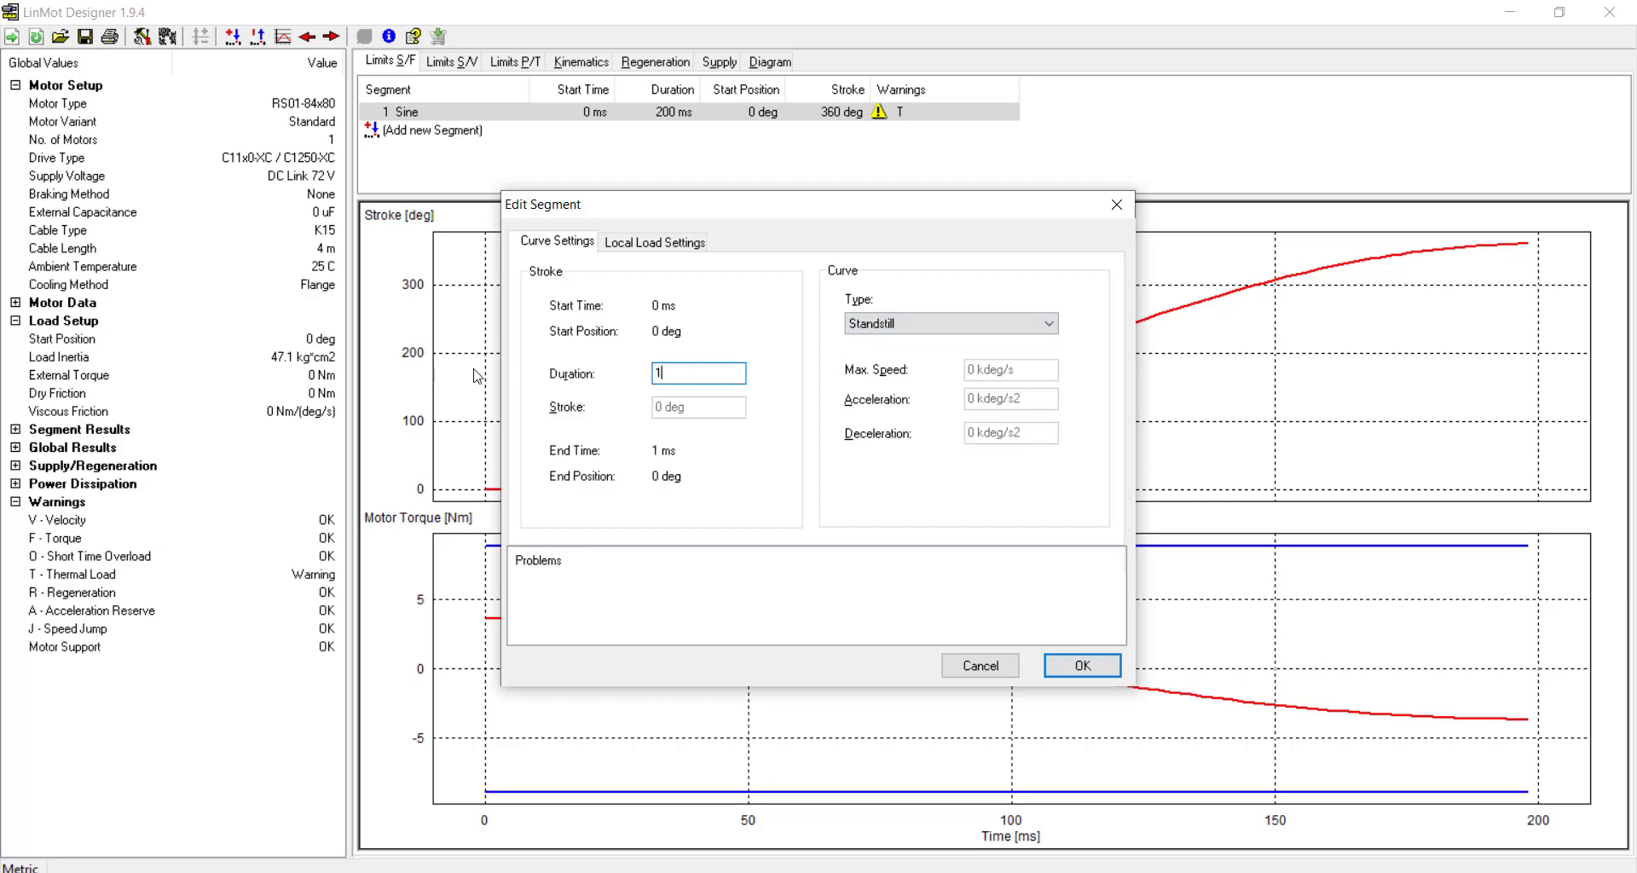
click(1077, 664)
Step: Begin a new Sine segment after the standstill with a stroke of 1440 deg over 500 ms
double_click(473, 133)
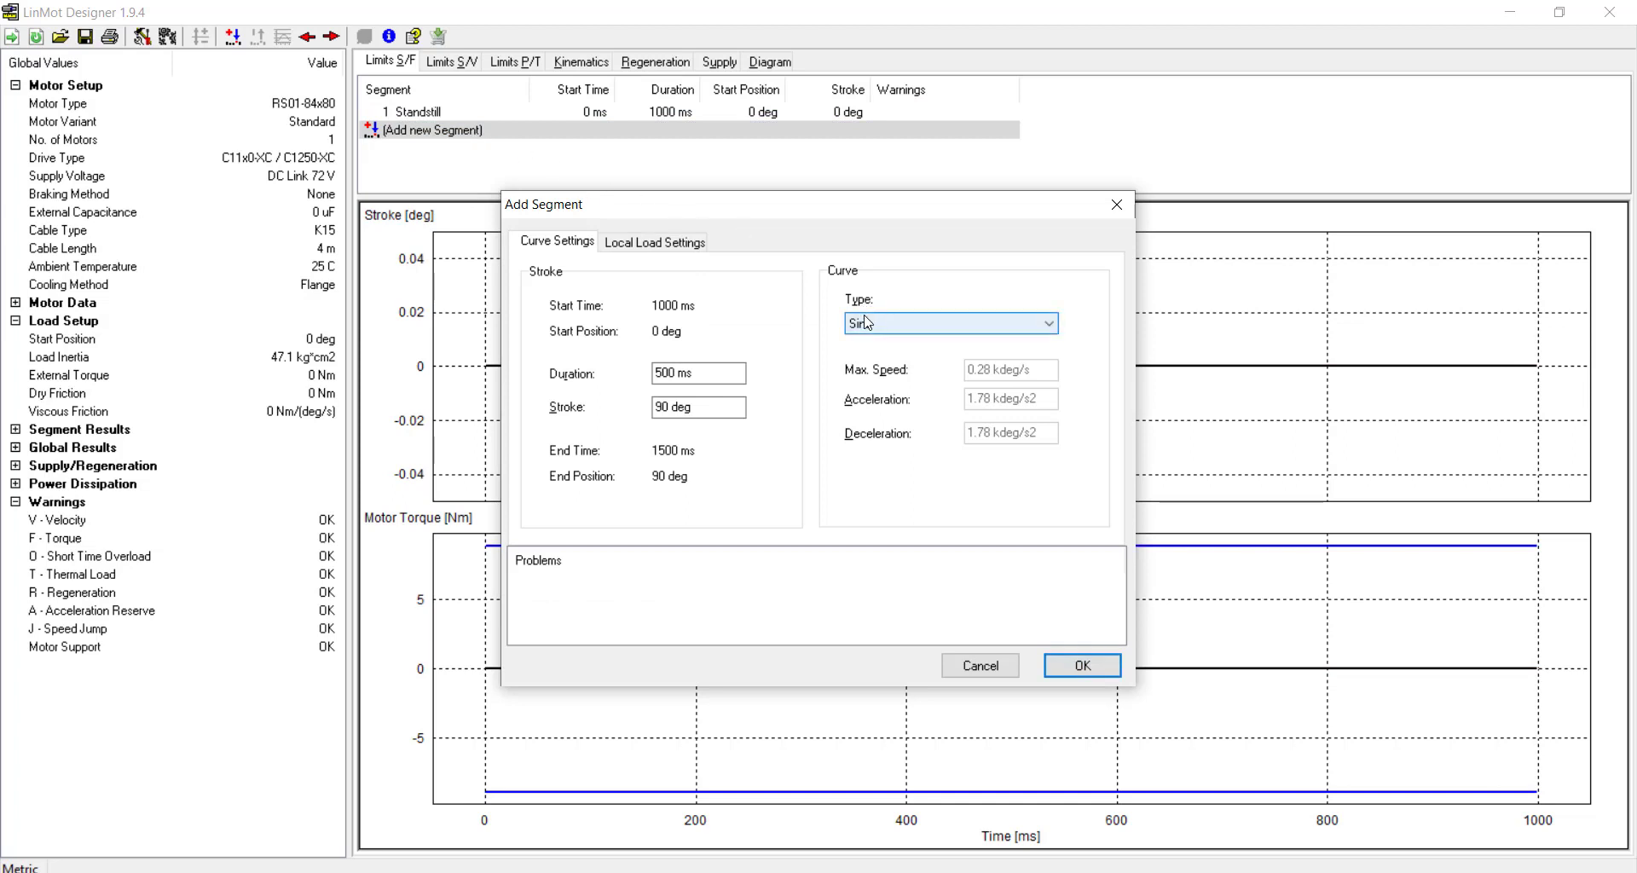
click(722, 411)
drag(722, 413, 595, 409)
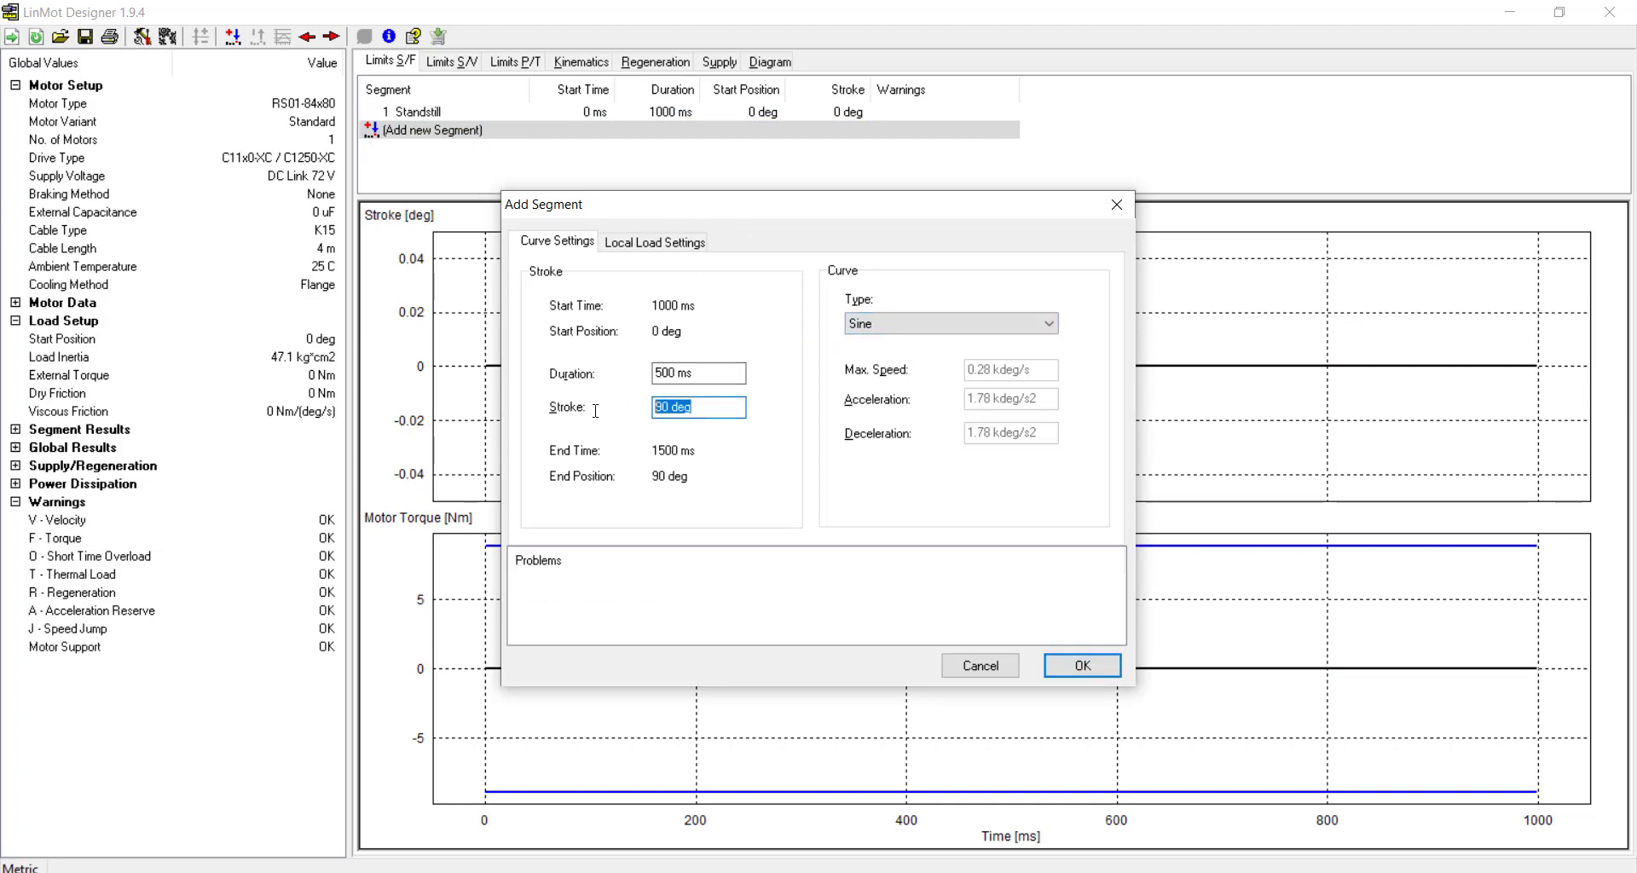
text(1440)
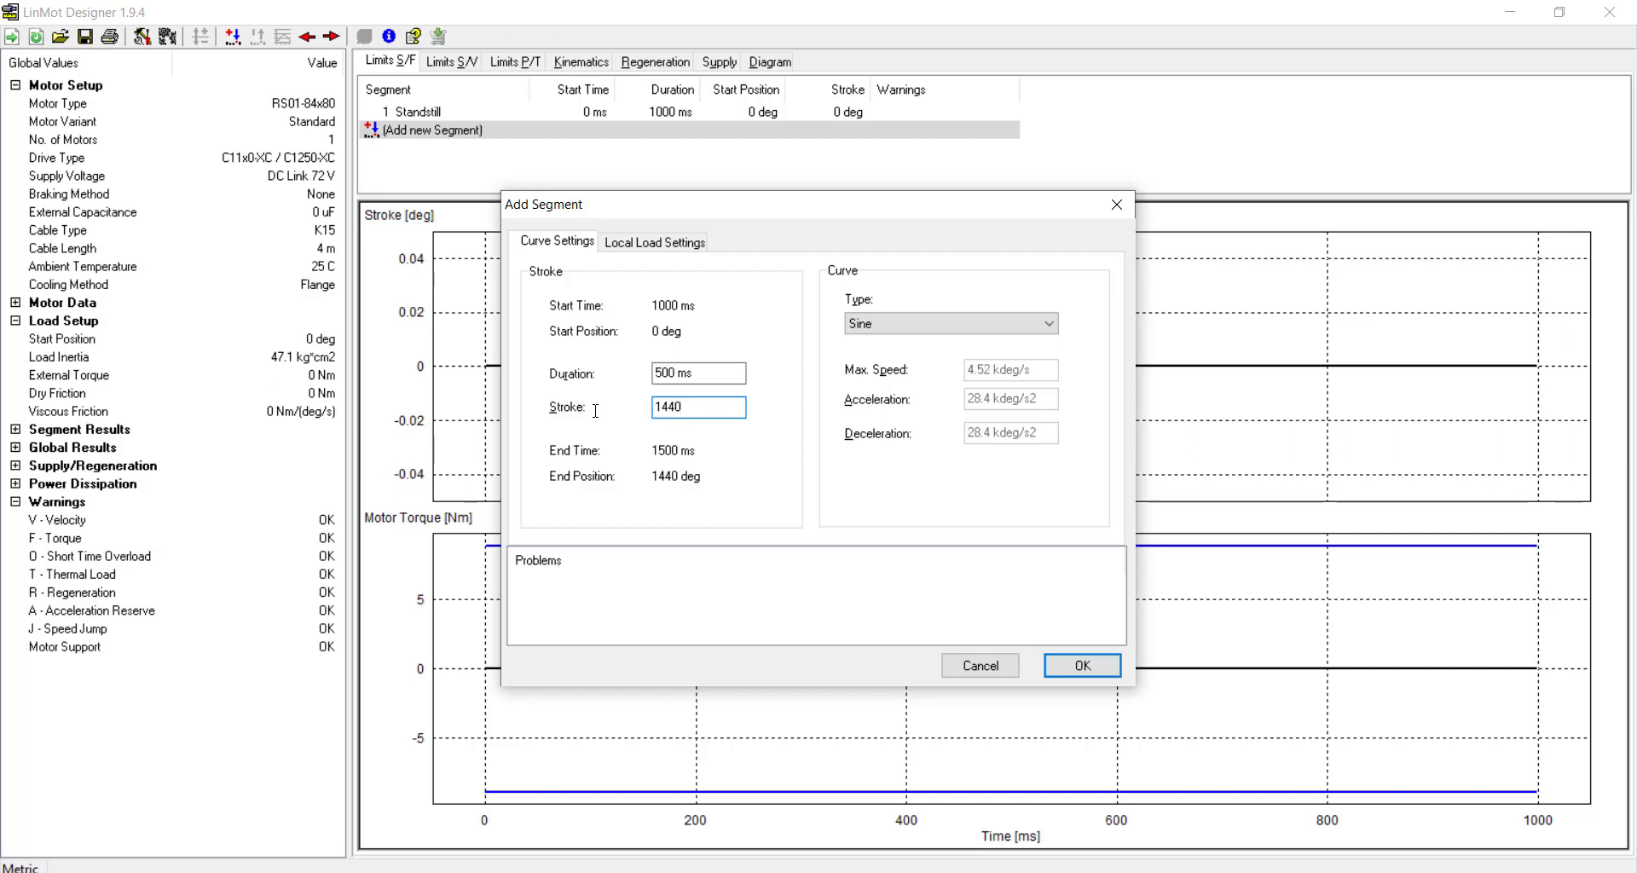
Step: Give the new Sine segment a local moment of inertia of 0.0091 kg*cm2 and add it to the profile
click(655, 242)
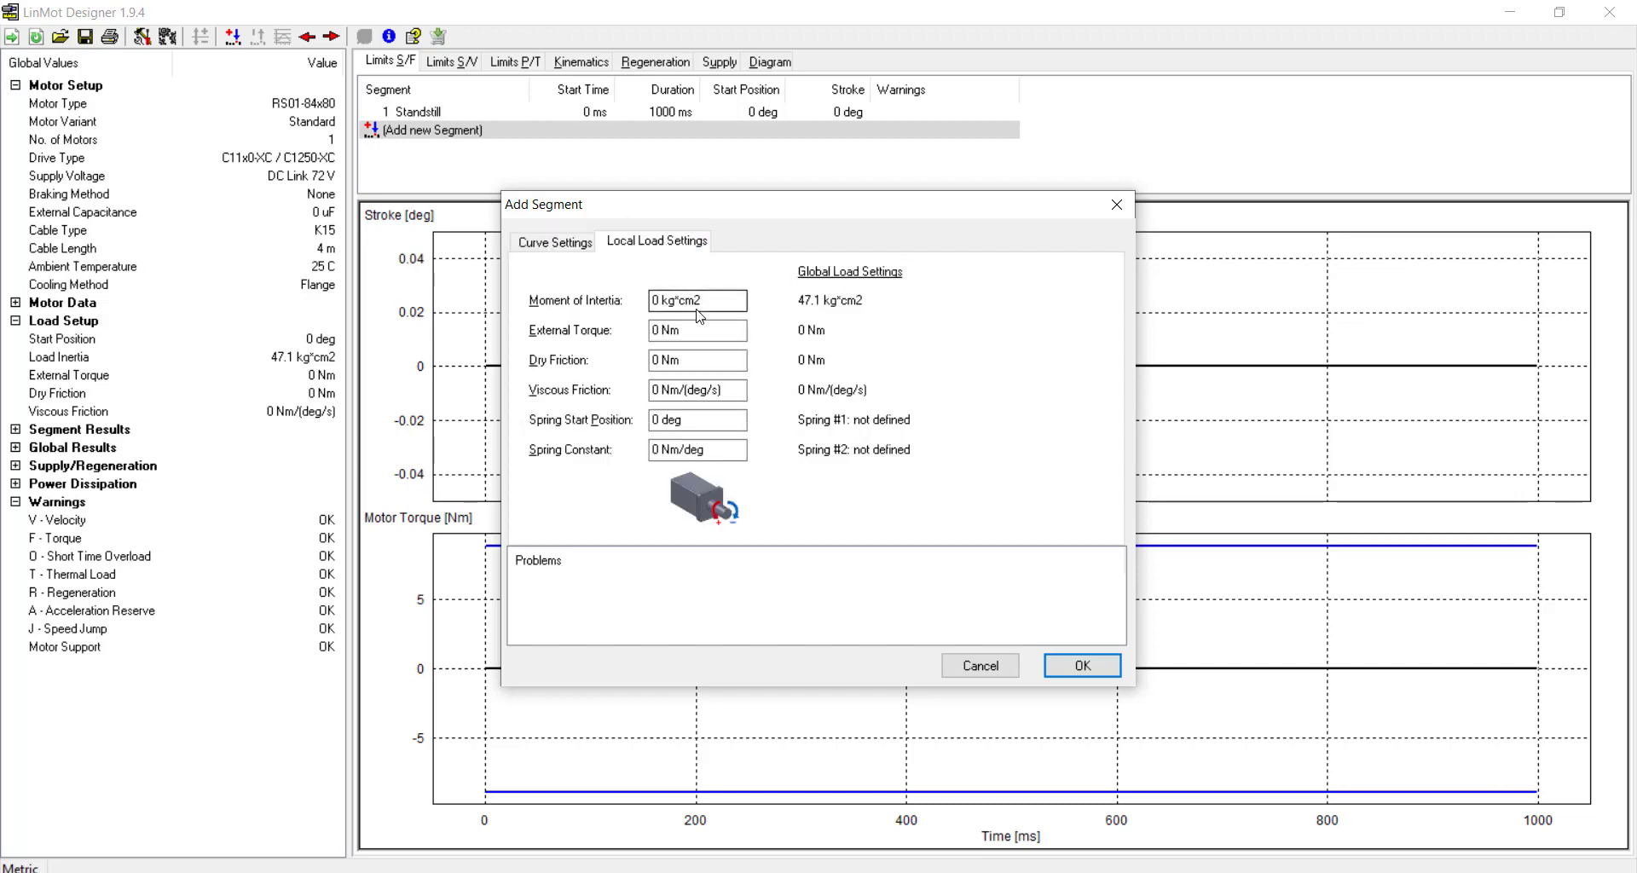
click(710, 299)
drag(710, 300, 617, 306)
text(0.0091)
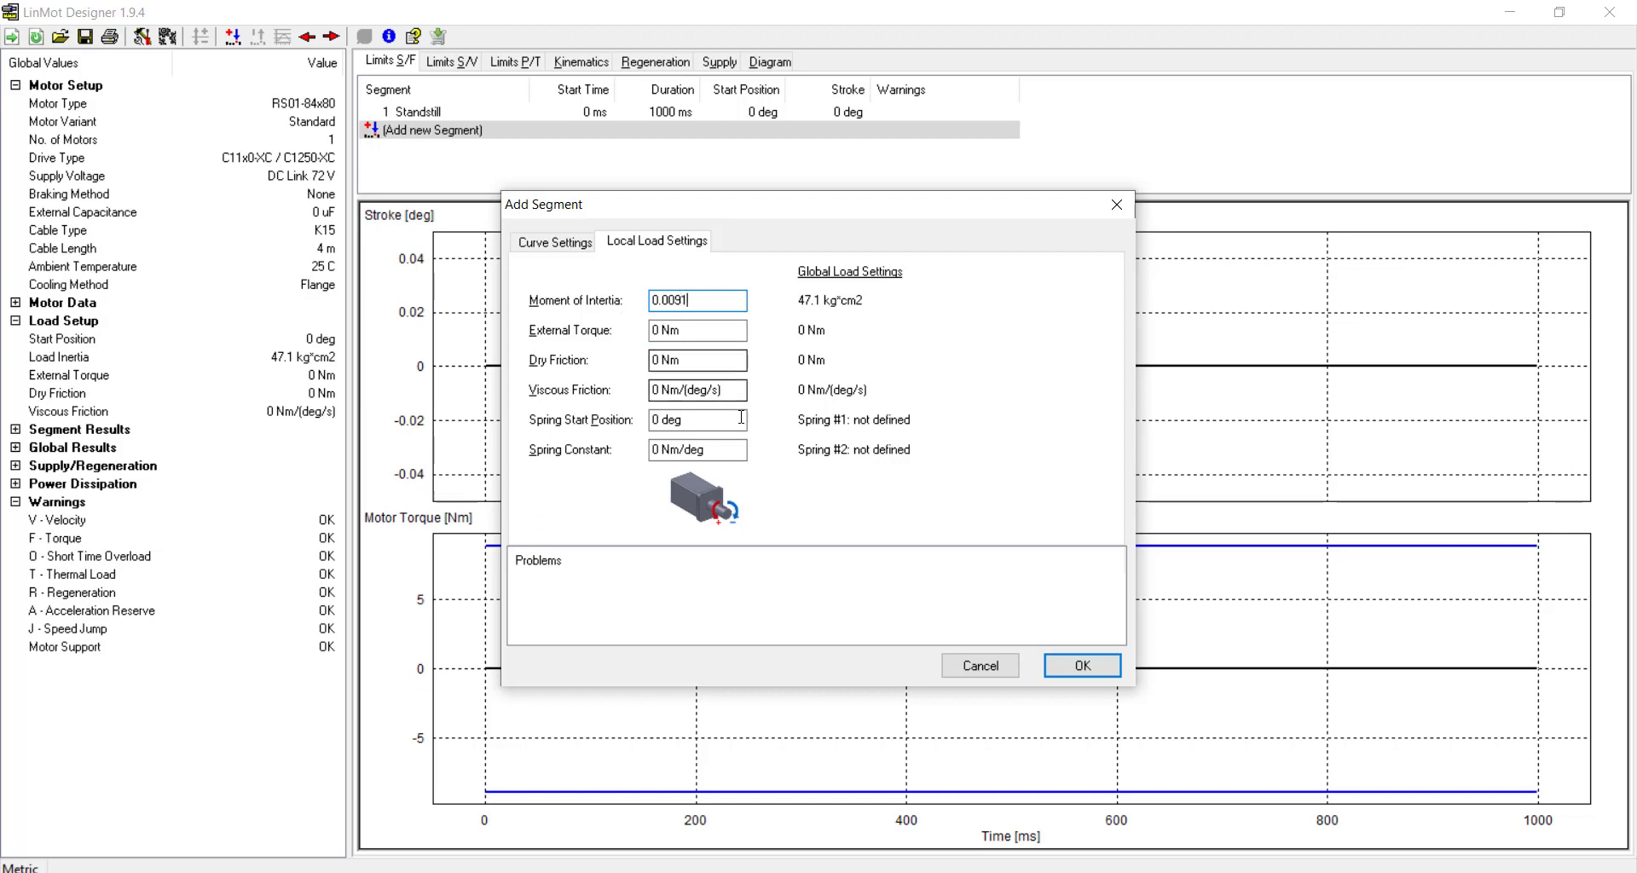
click(587, 243)
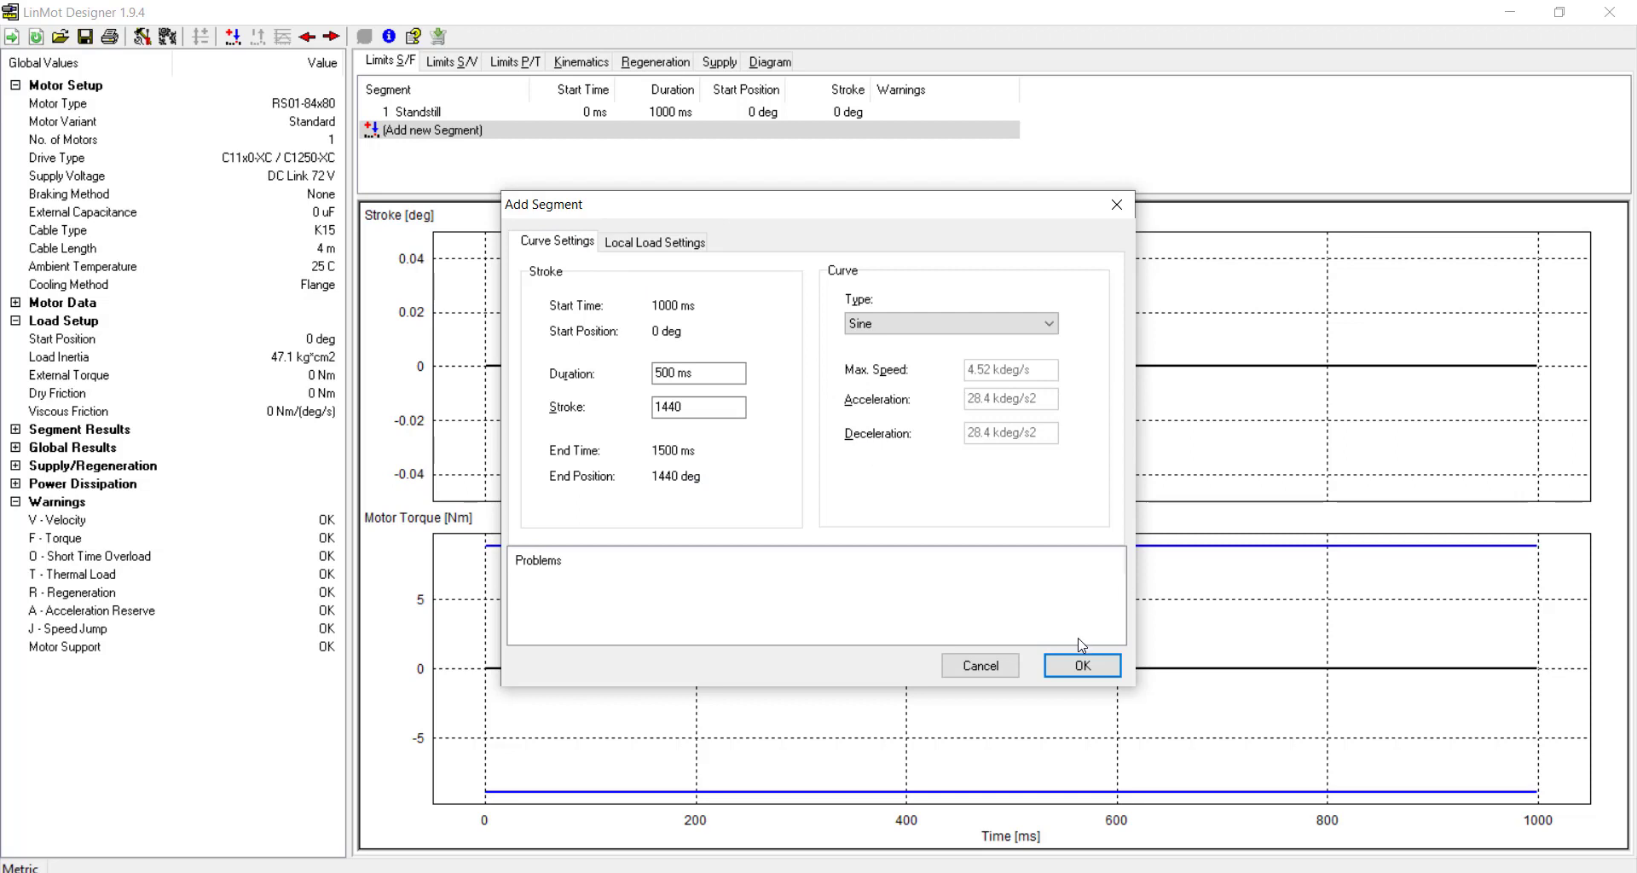
click(1081, 663)
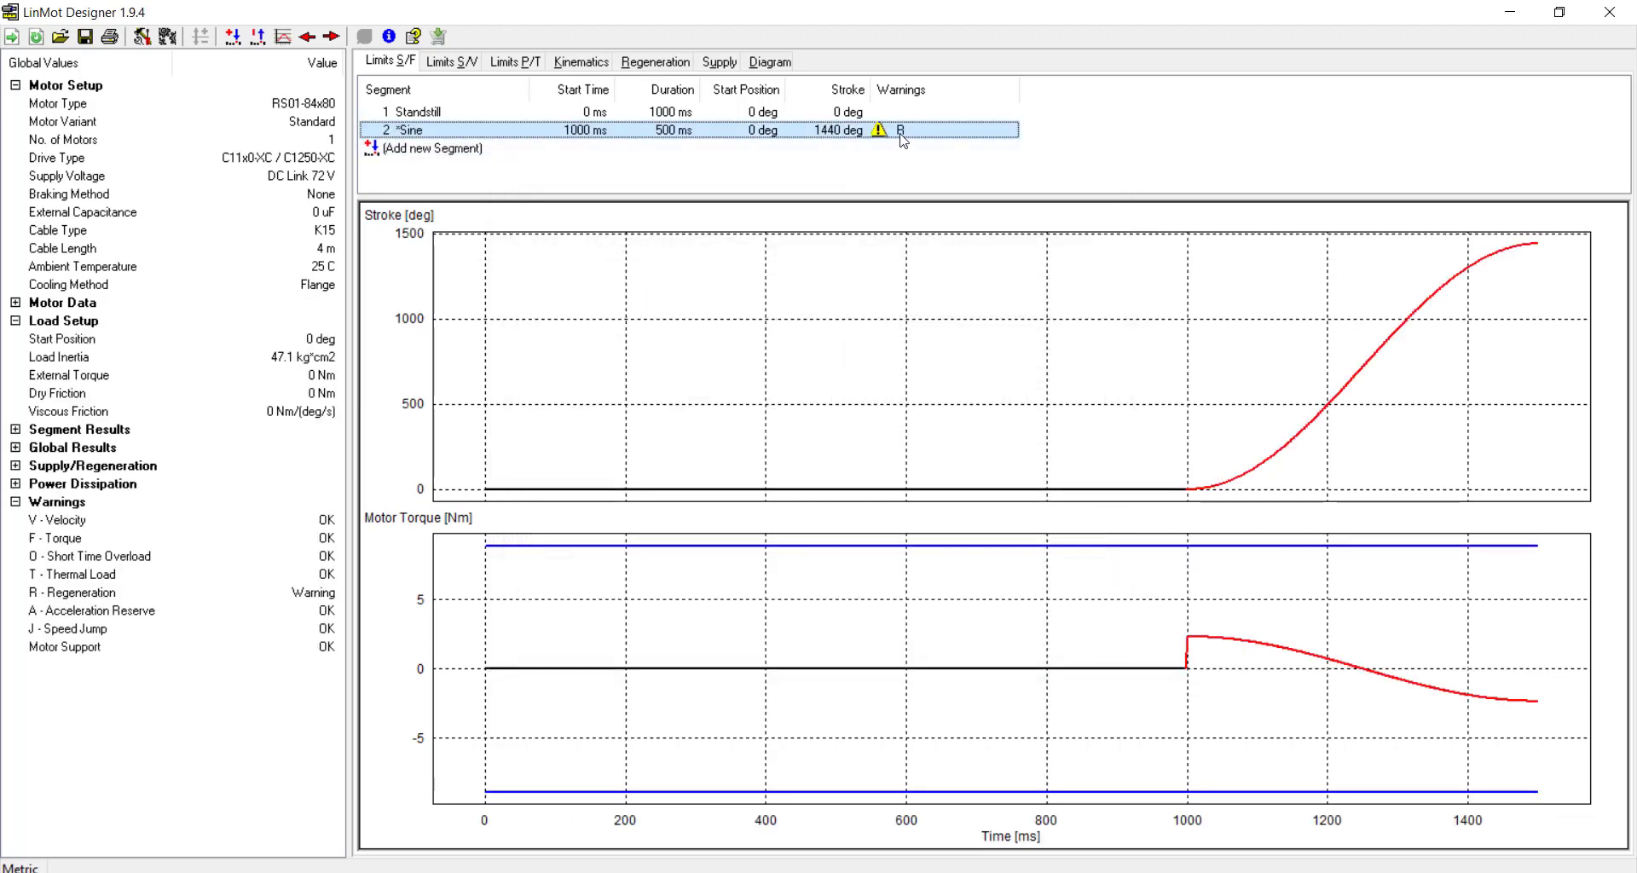
Step: Add a 200 ms Standstill segment with a negative local external torque just under the motor's 8.9 Nm limit
double_click(418, 151)
click(887, 325)
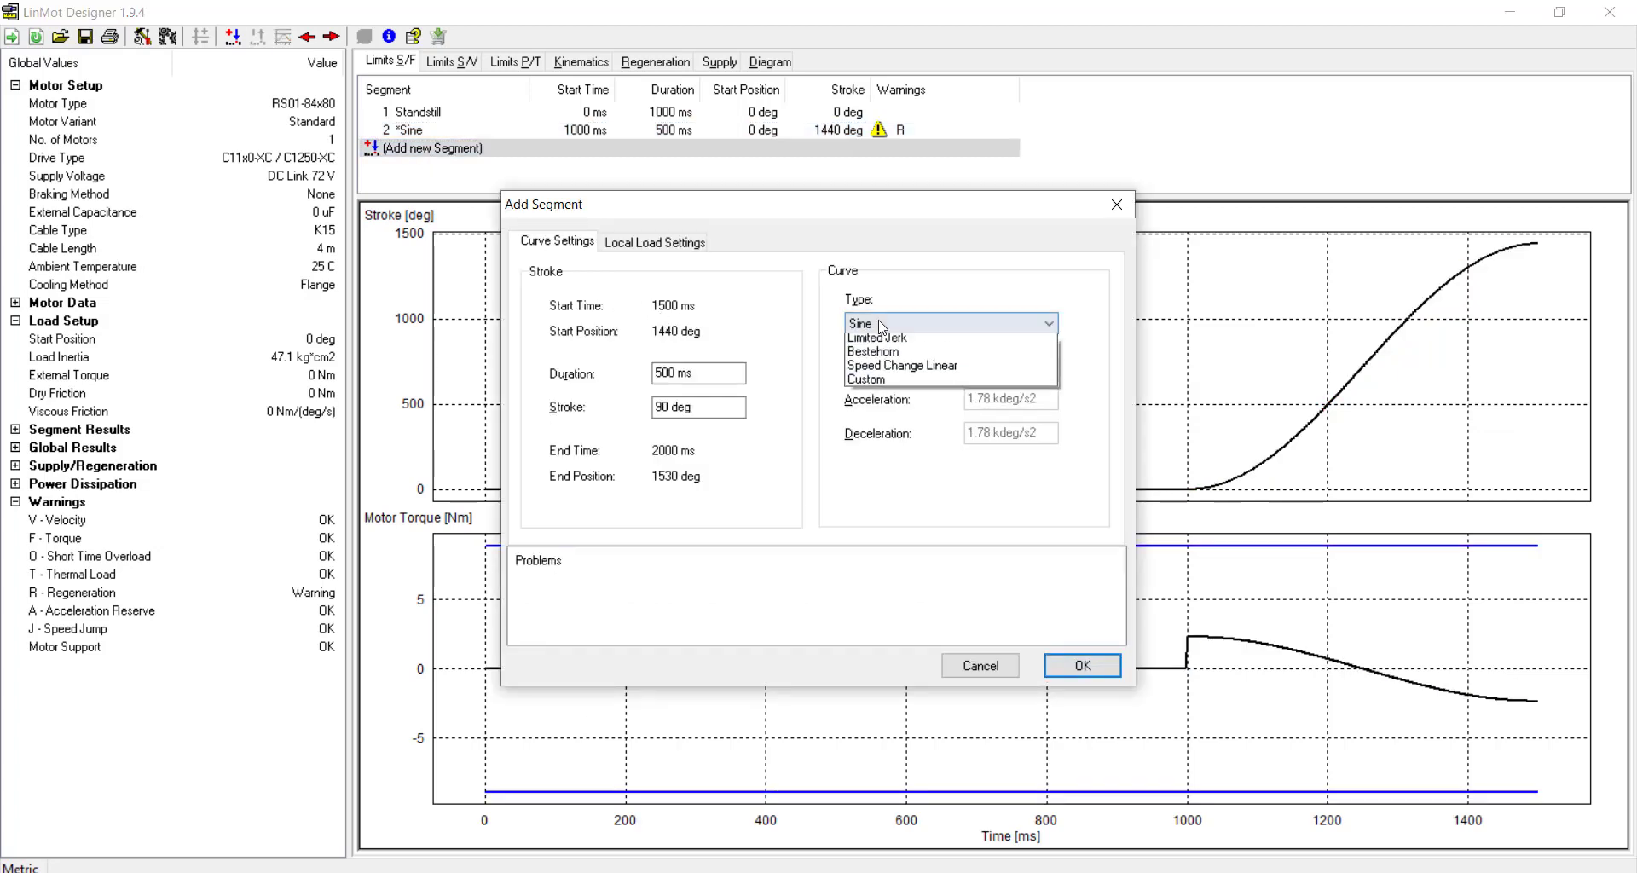
click(869, 338)
drag(711, 379, 597, 415)
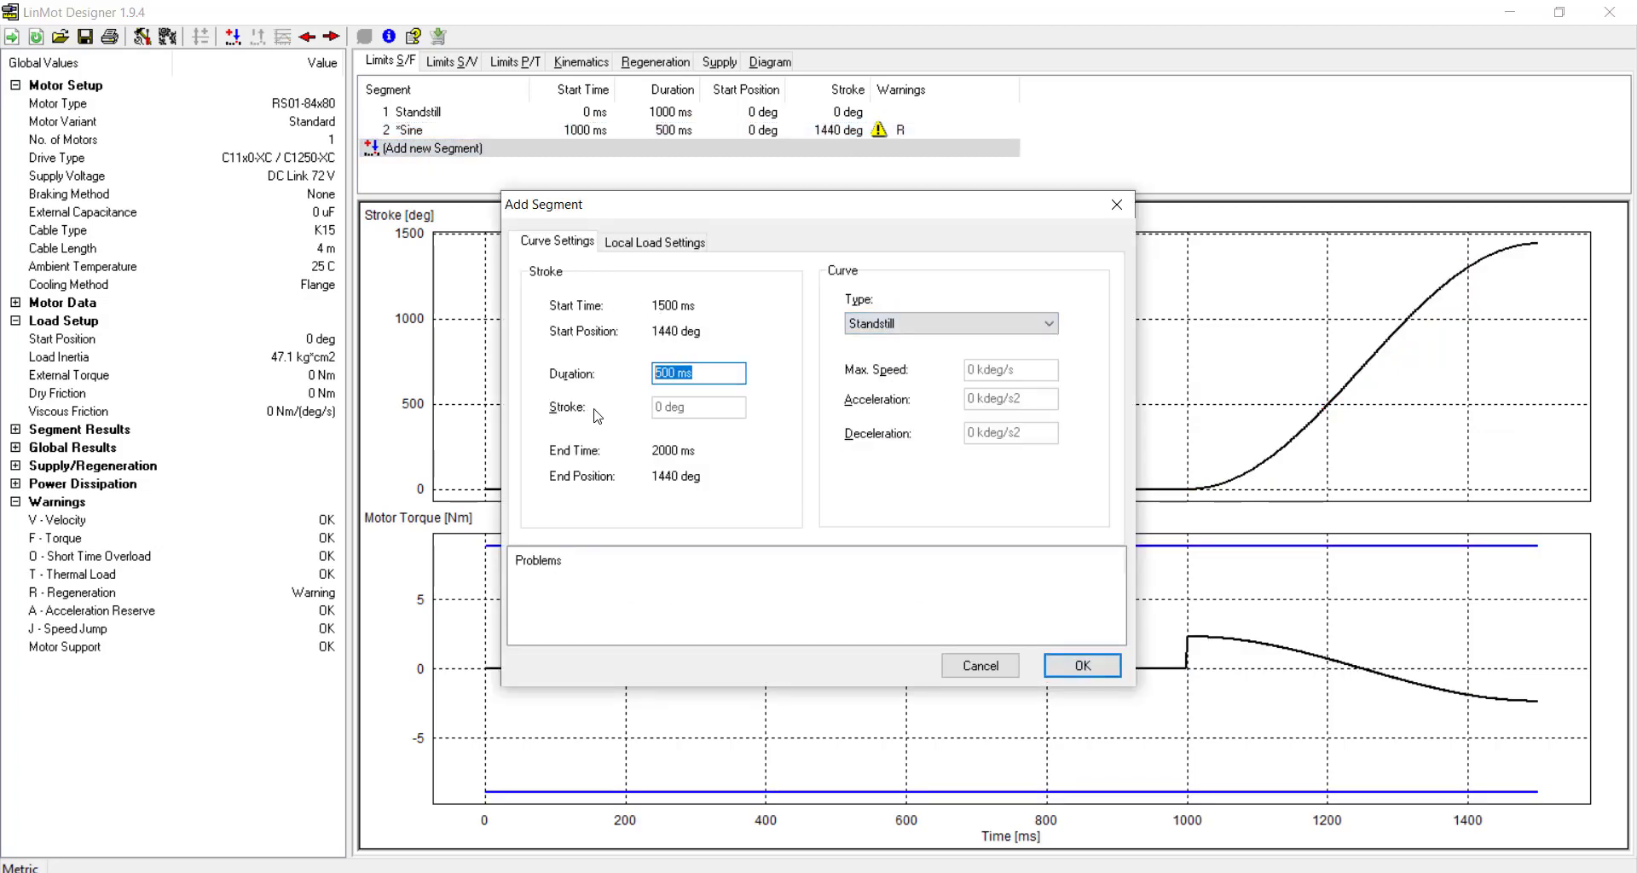
text(200)
click(648, 243)
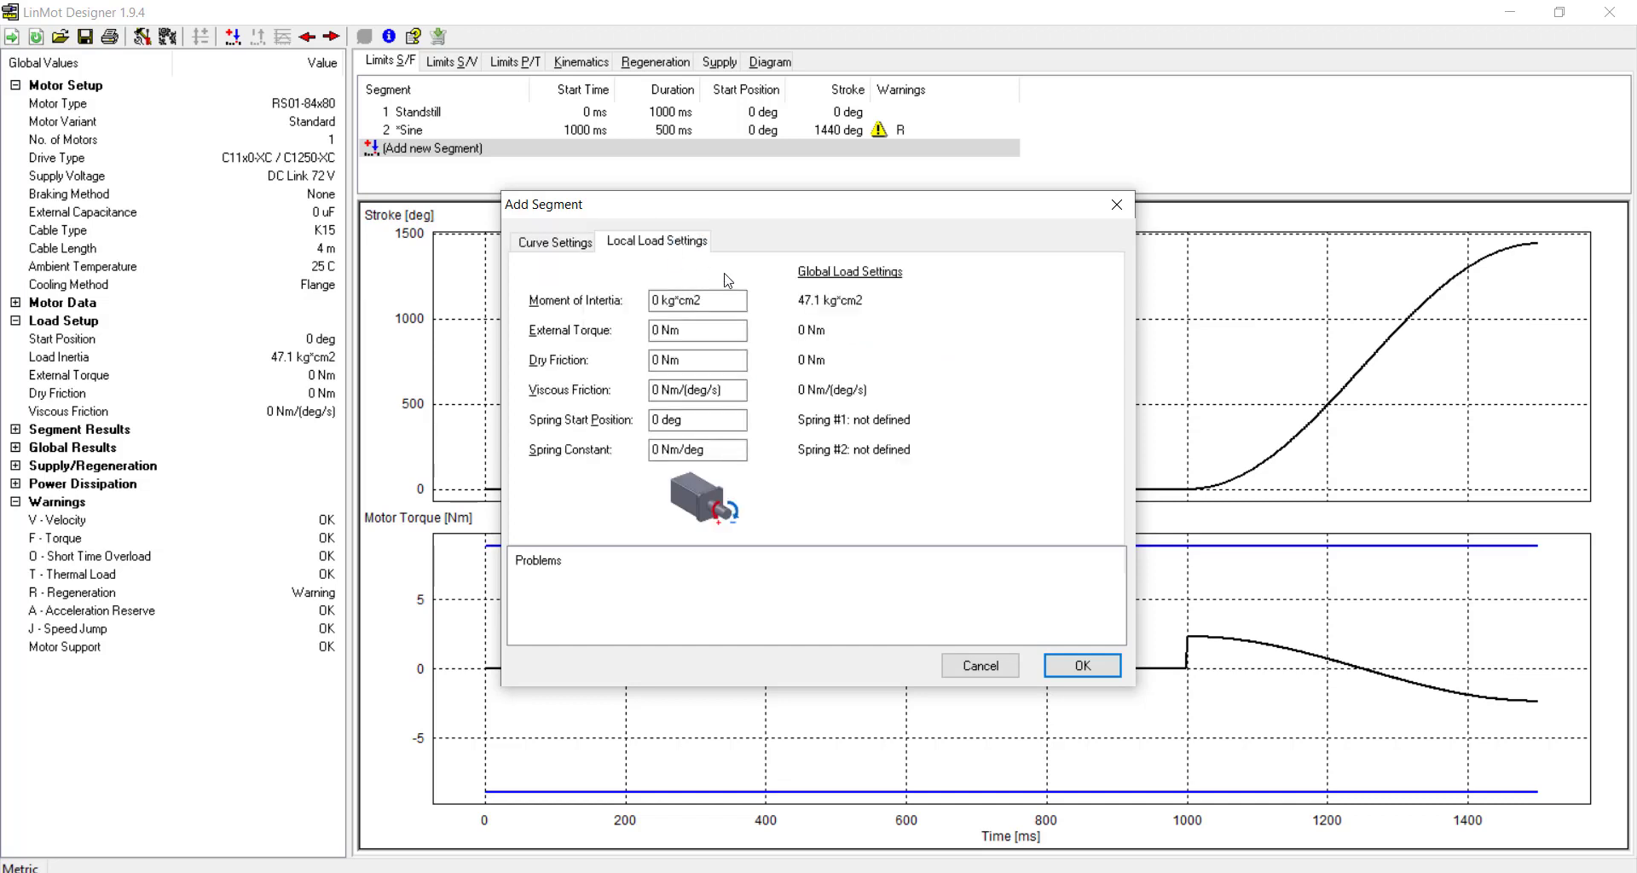
key(Tab)
key(Tab)
text(-8)
click(550, 242)
click(1061, 671)
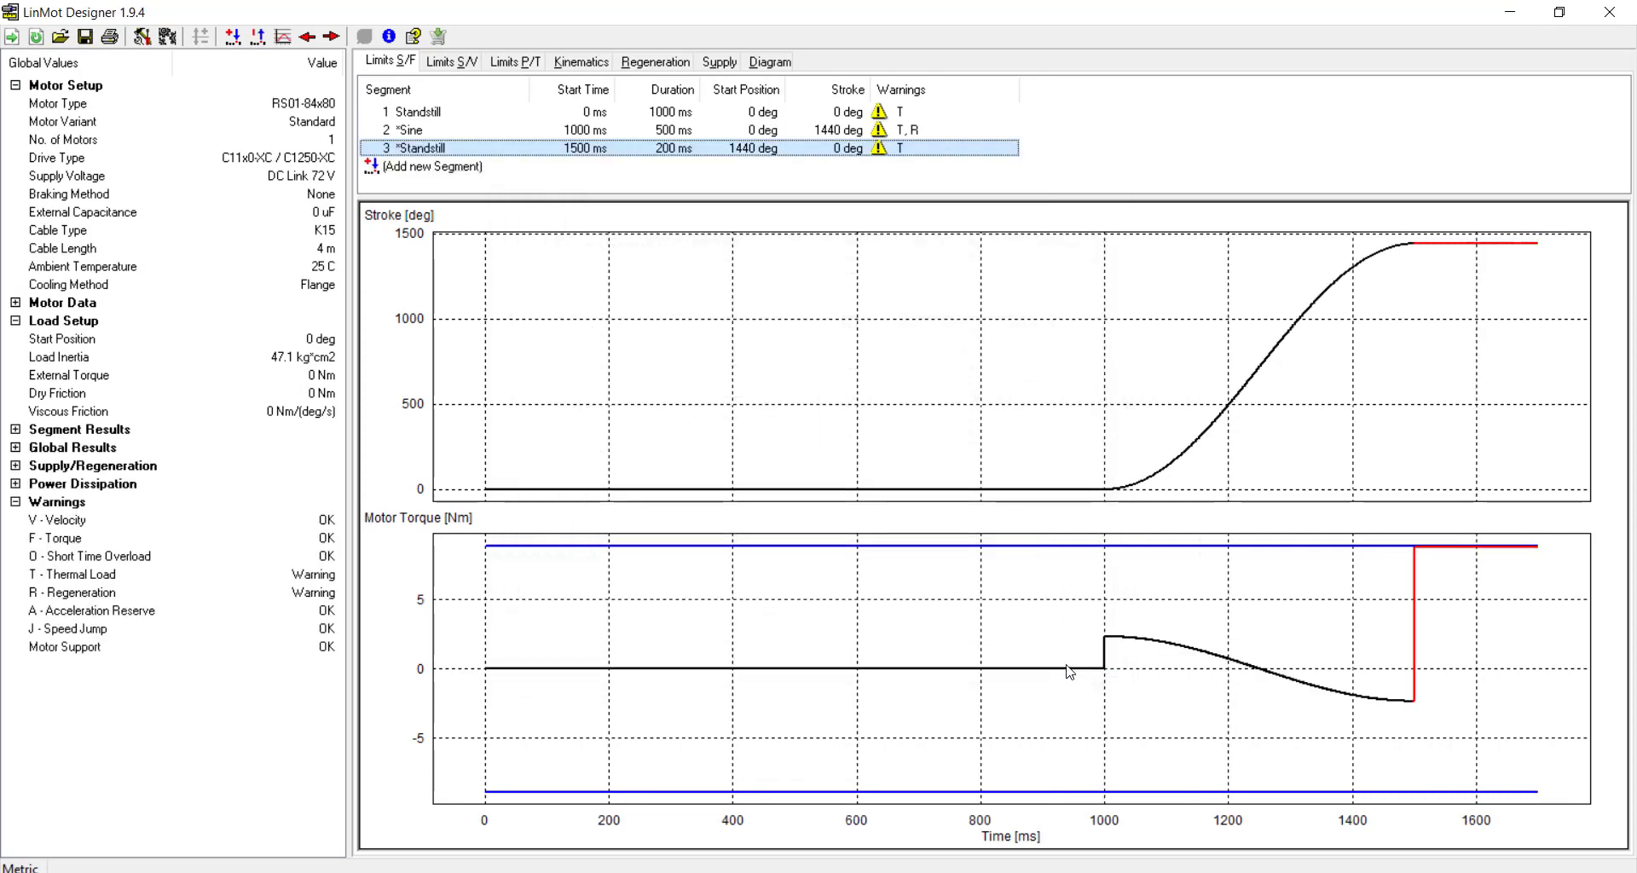
Step: Add a fourth segment as a Standstill lasting 500 ms, without any local load
double_click(480, 168)
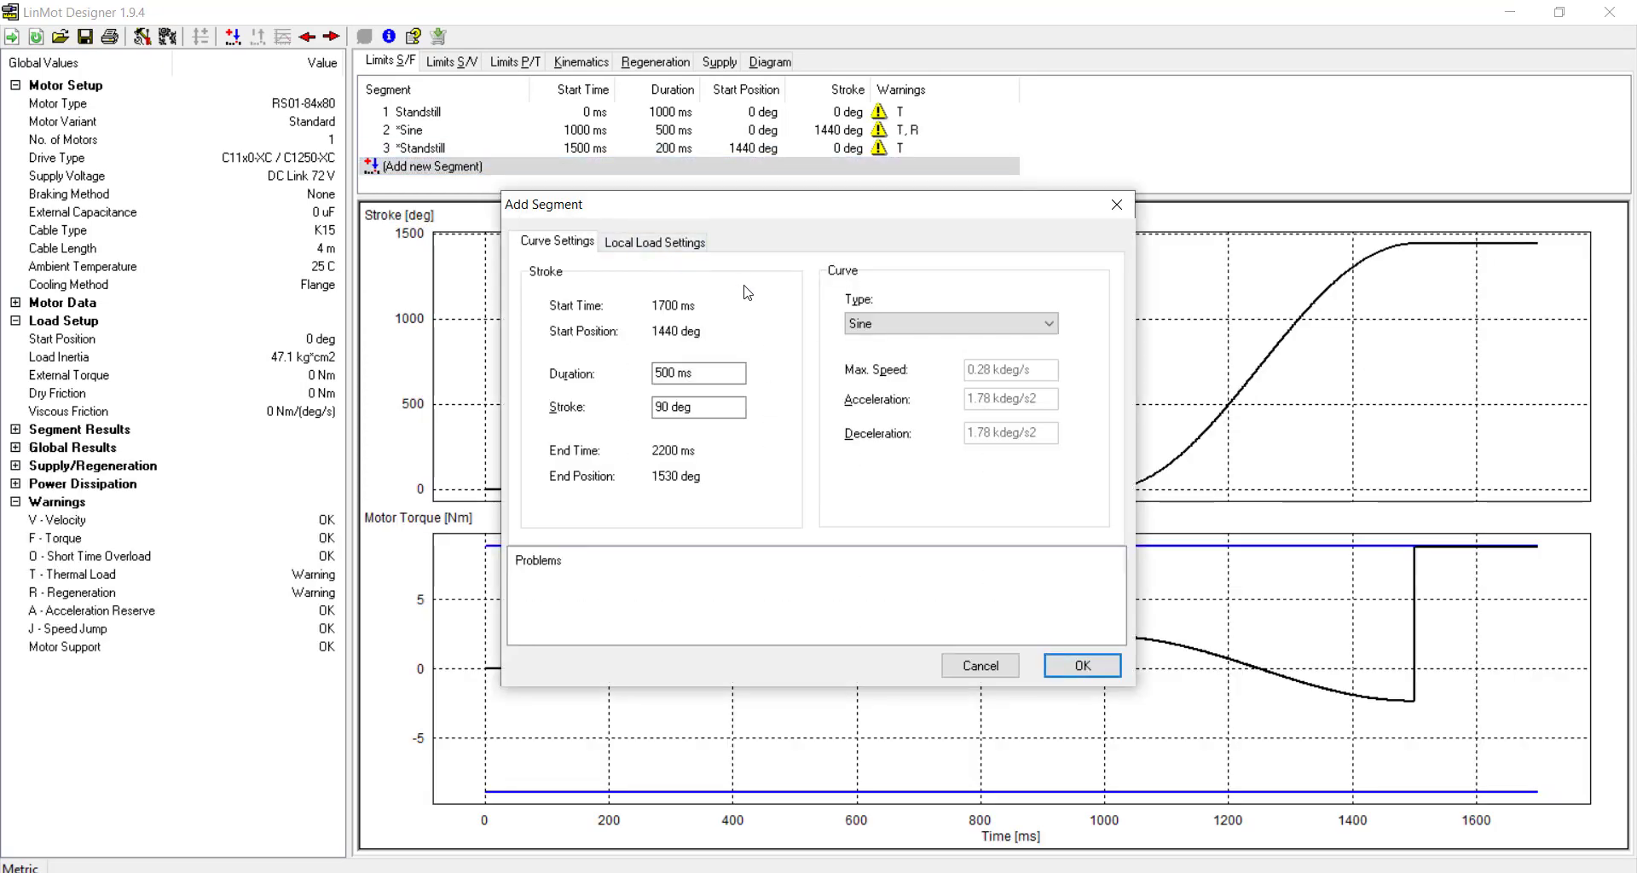
click(853, 322)
click(861, 340)
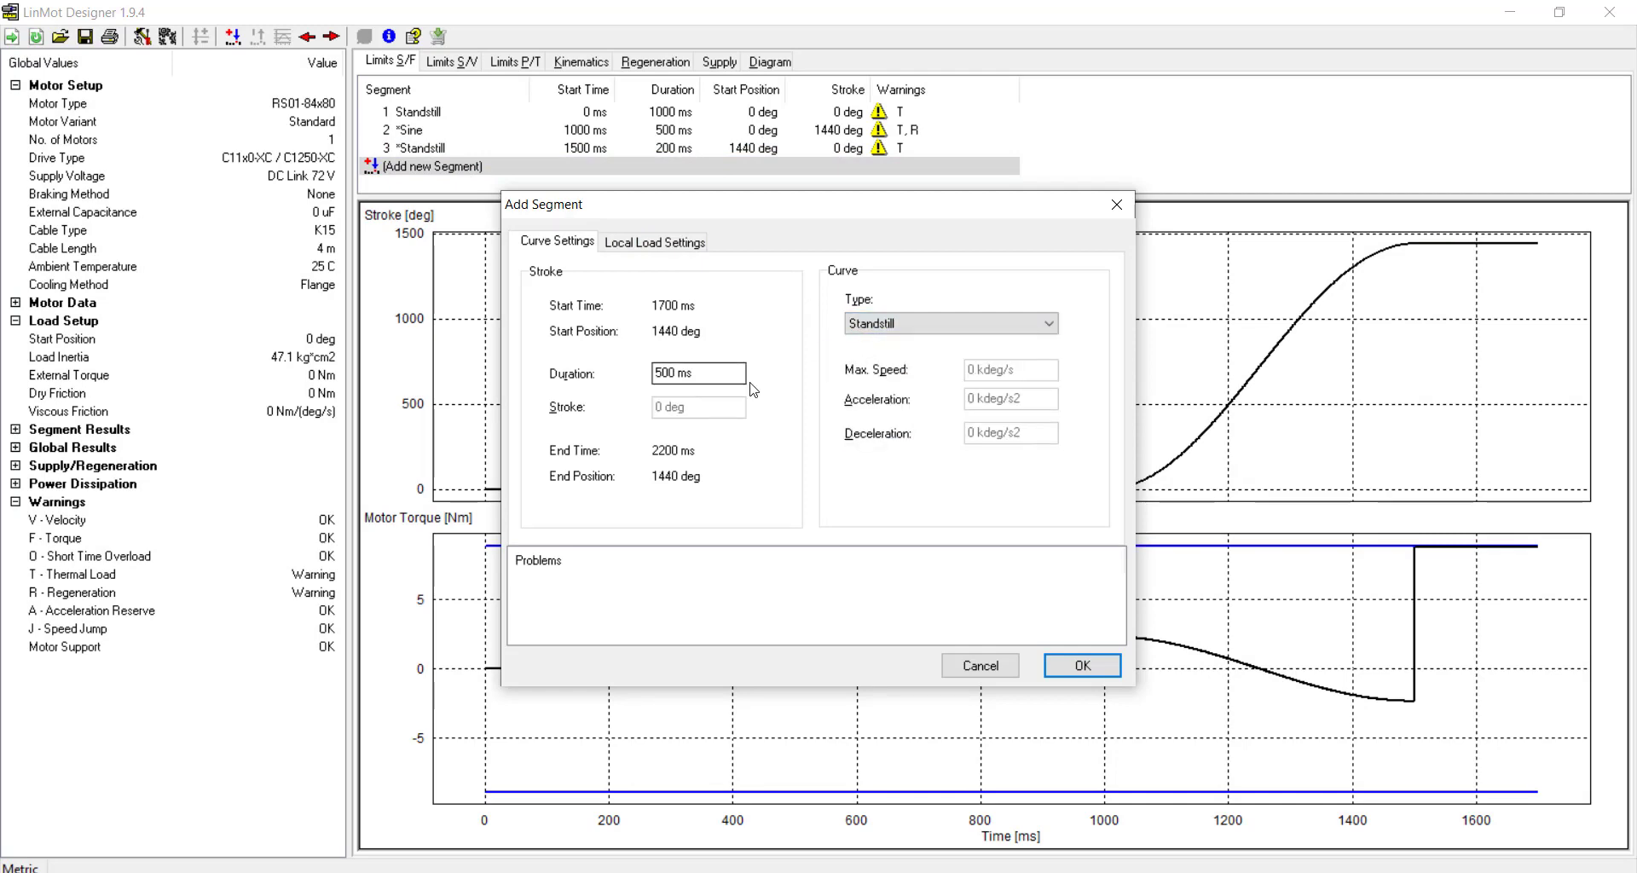
click(1075, 665)
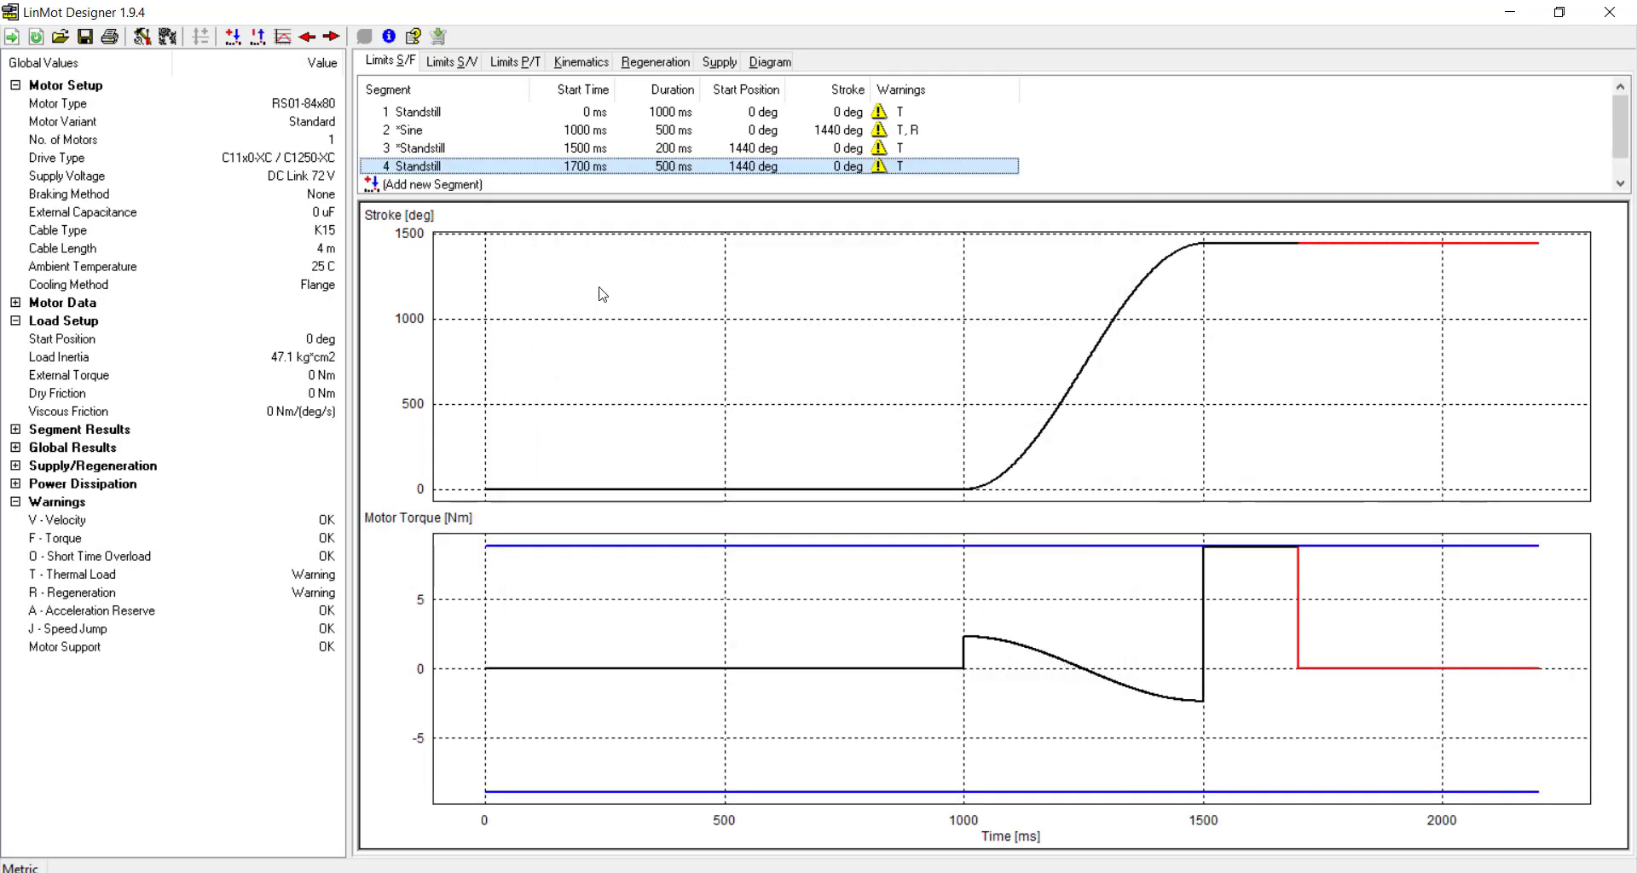
Step: Add a final 500 ms Sine segment with a stroke of -1440 deg to return to the start position
double_click(488, 186)
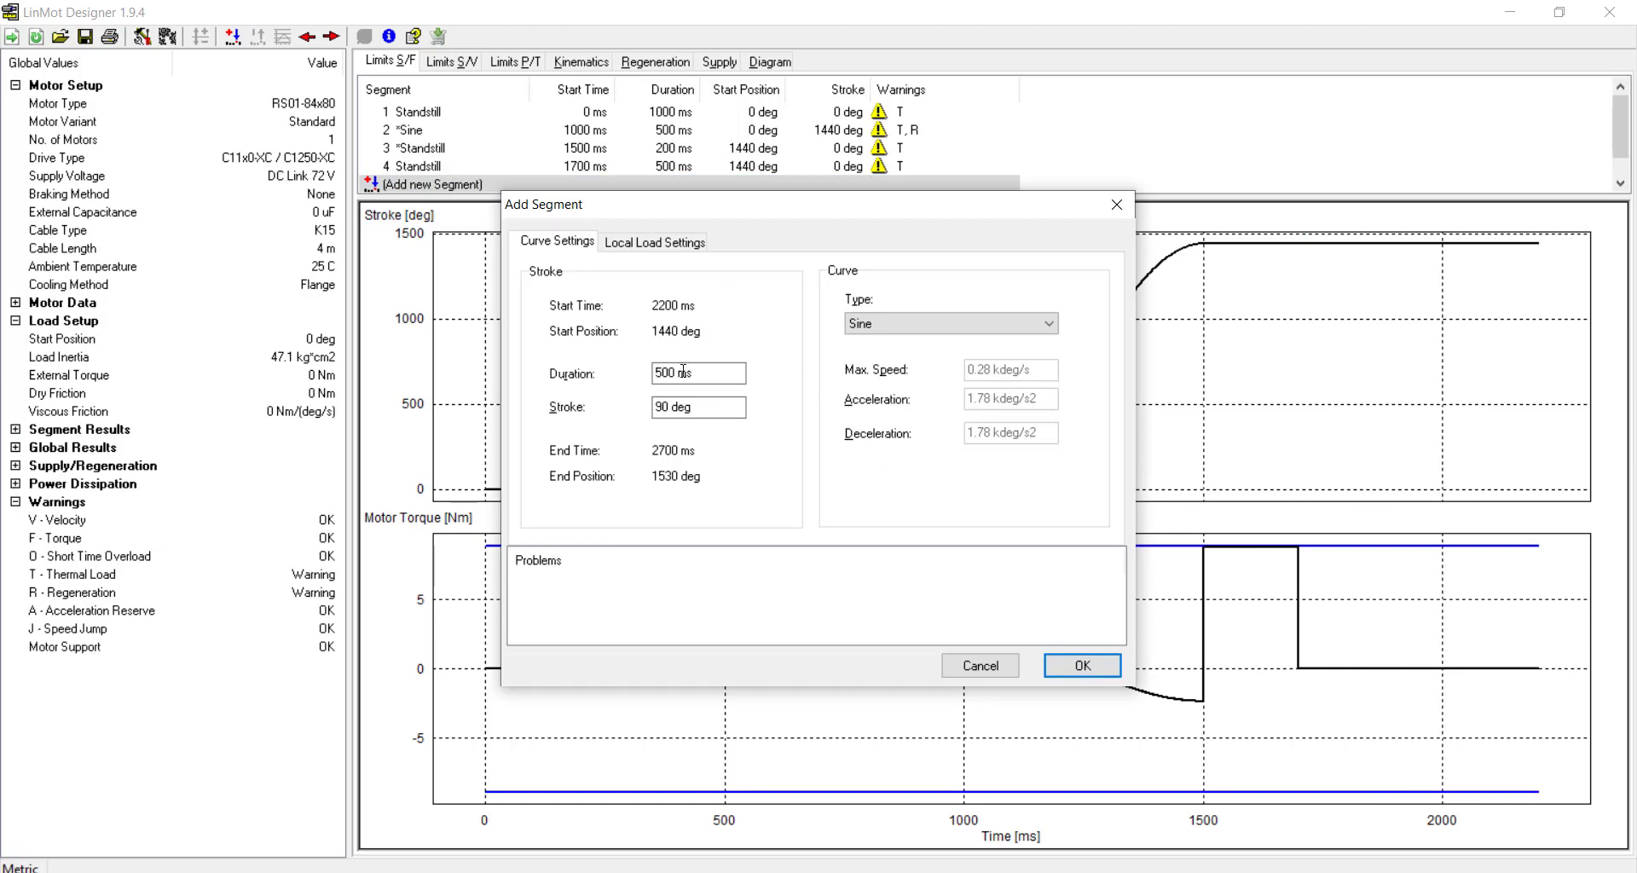
key(Tab)
key(Tab)
text(-1440)
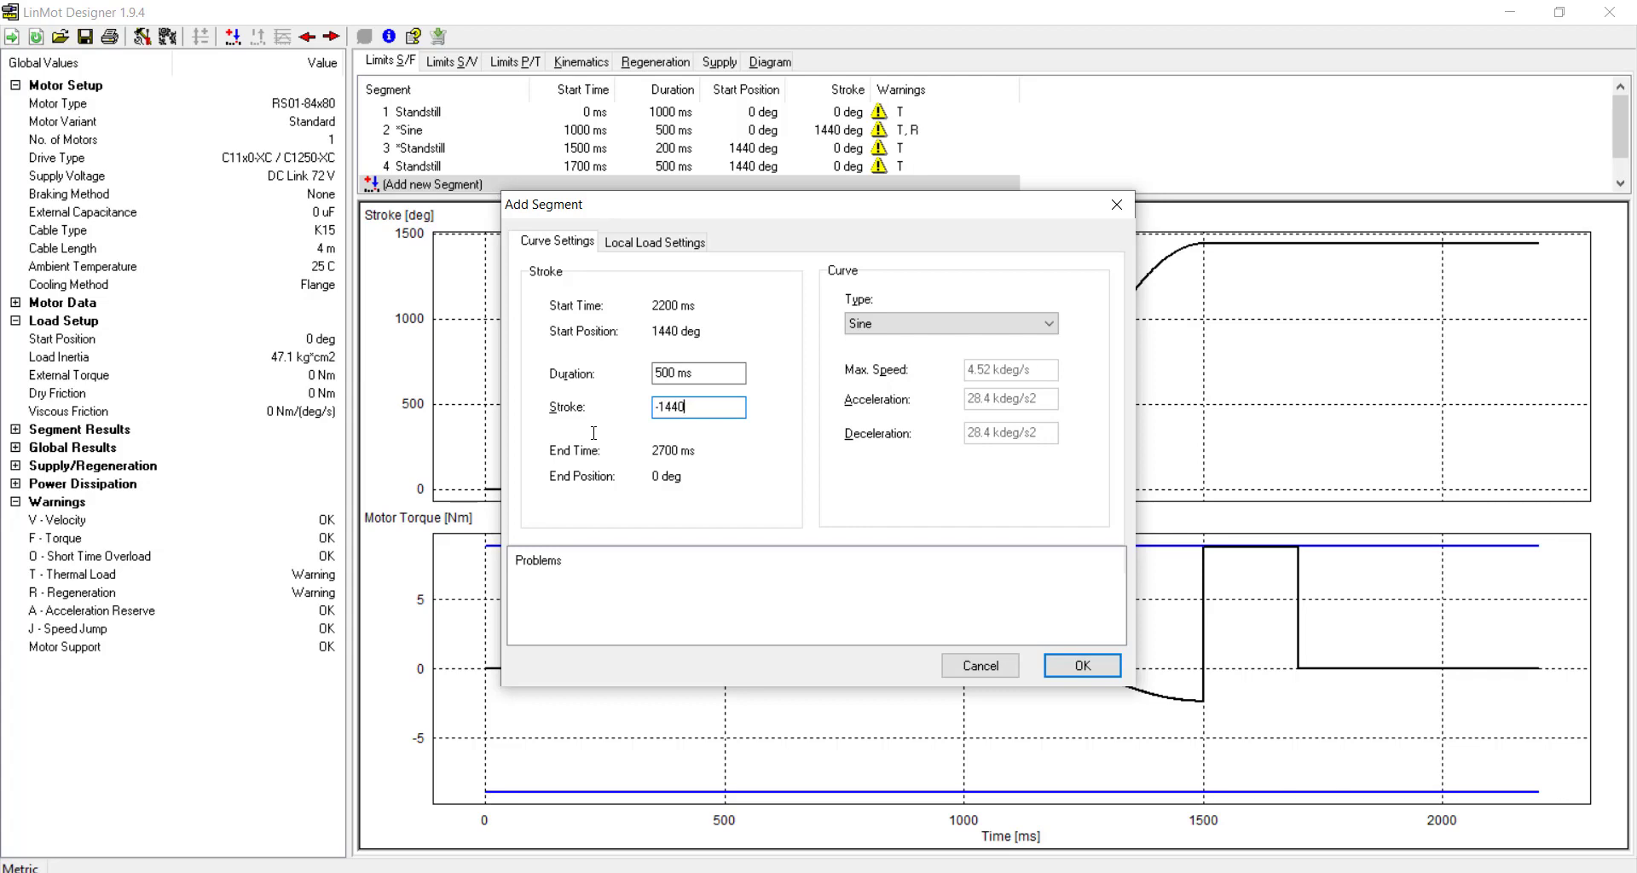
click(1057, 667)
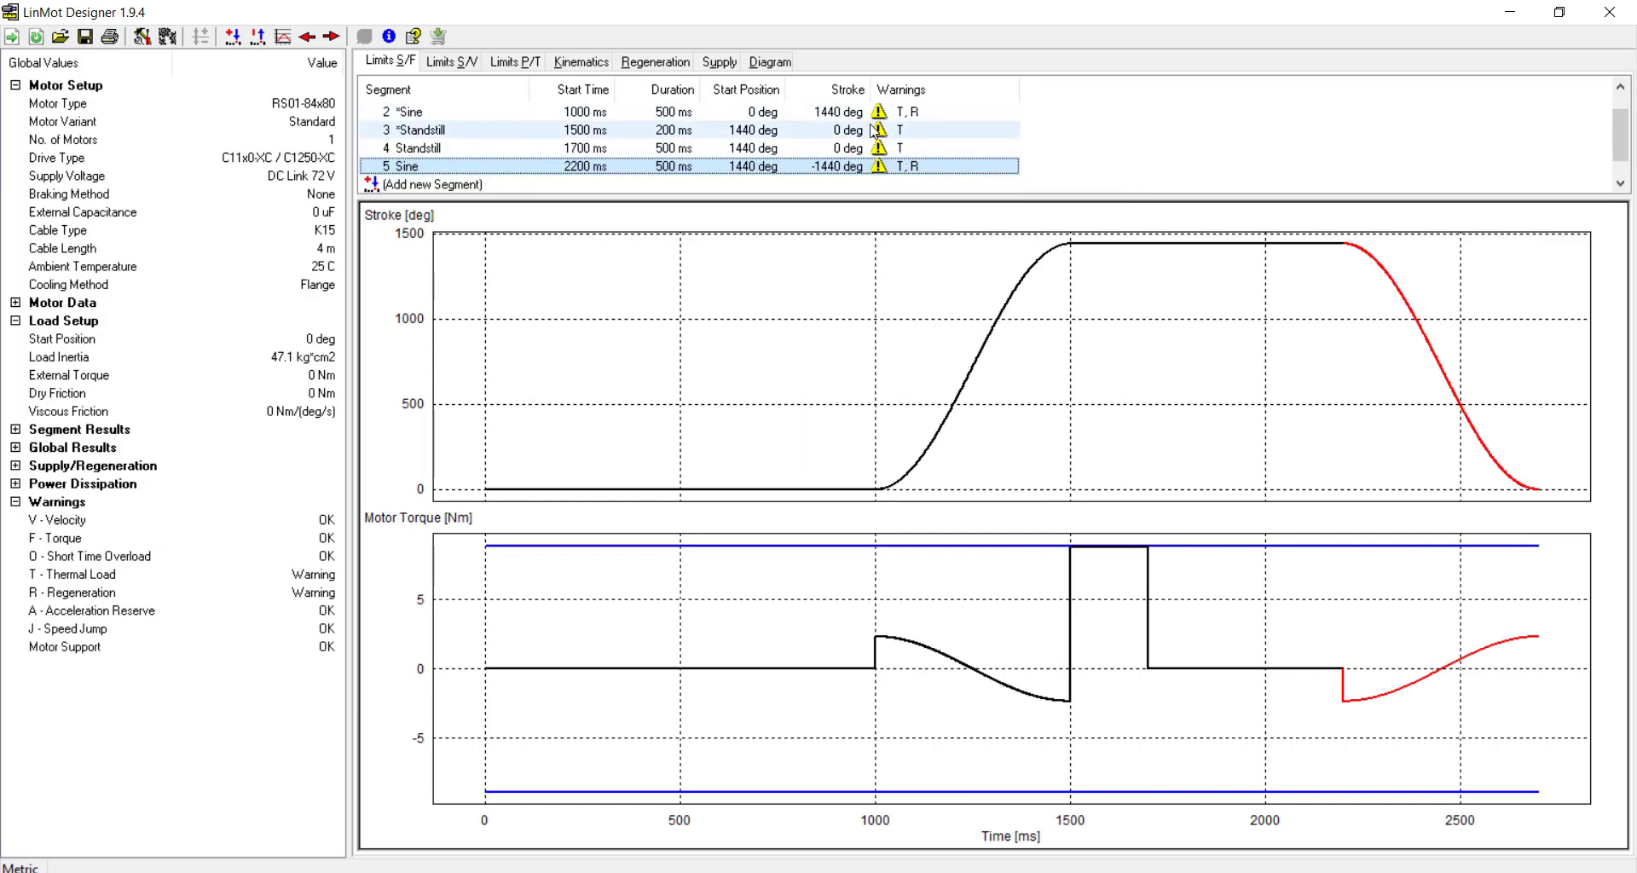
Step: Change the motor's cooling method to Fan in the global motor settings
click(144, 36)
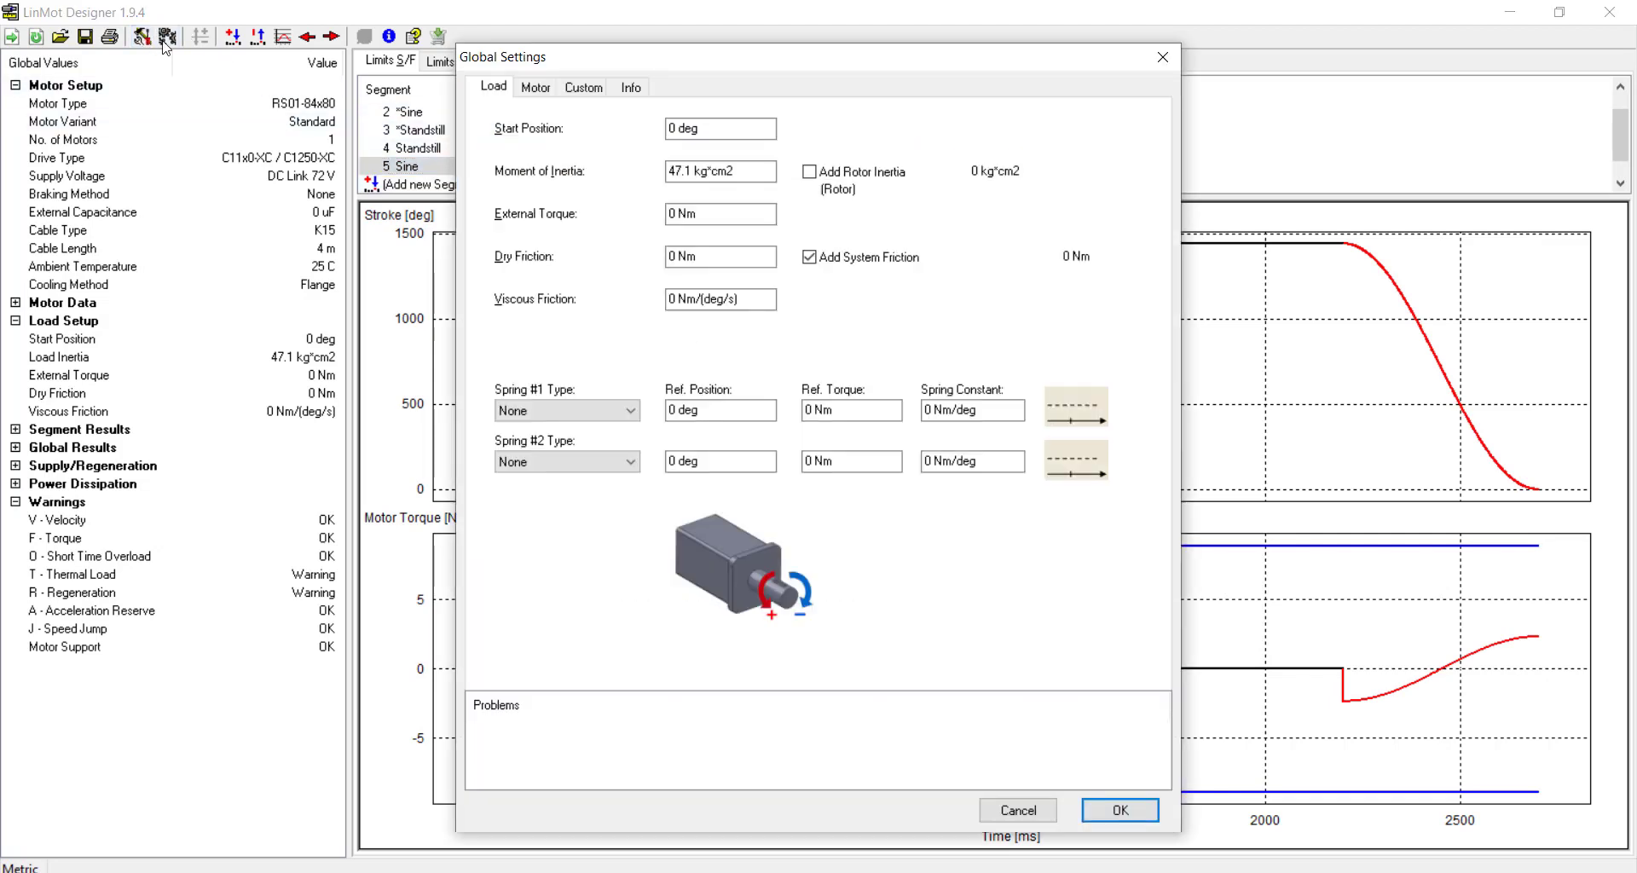
click(538, 87)
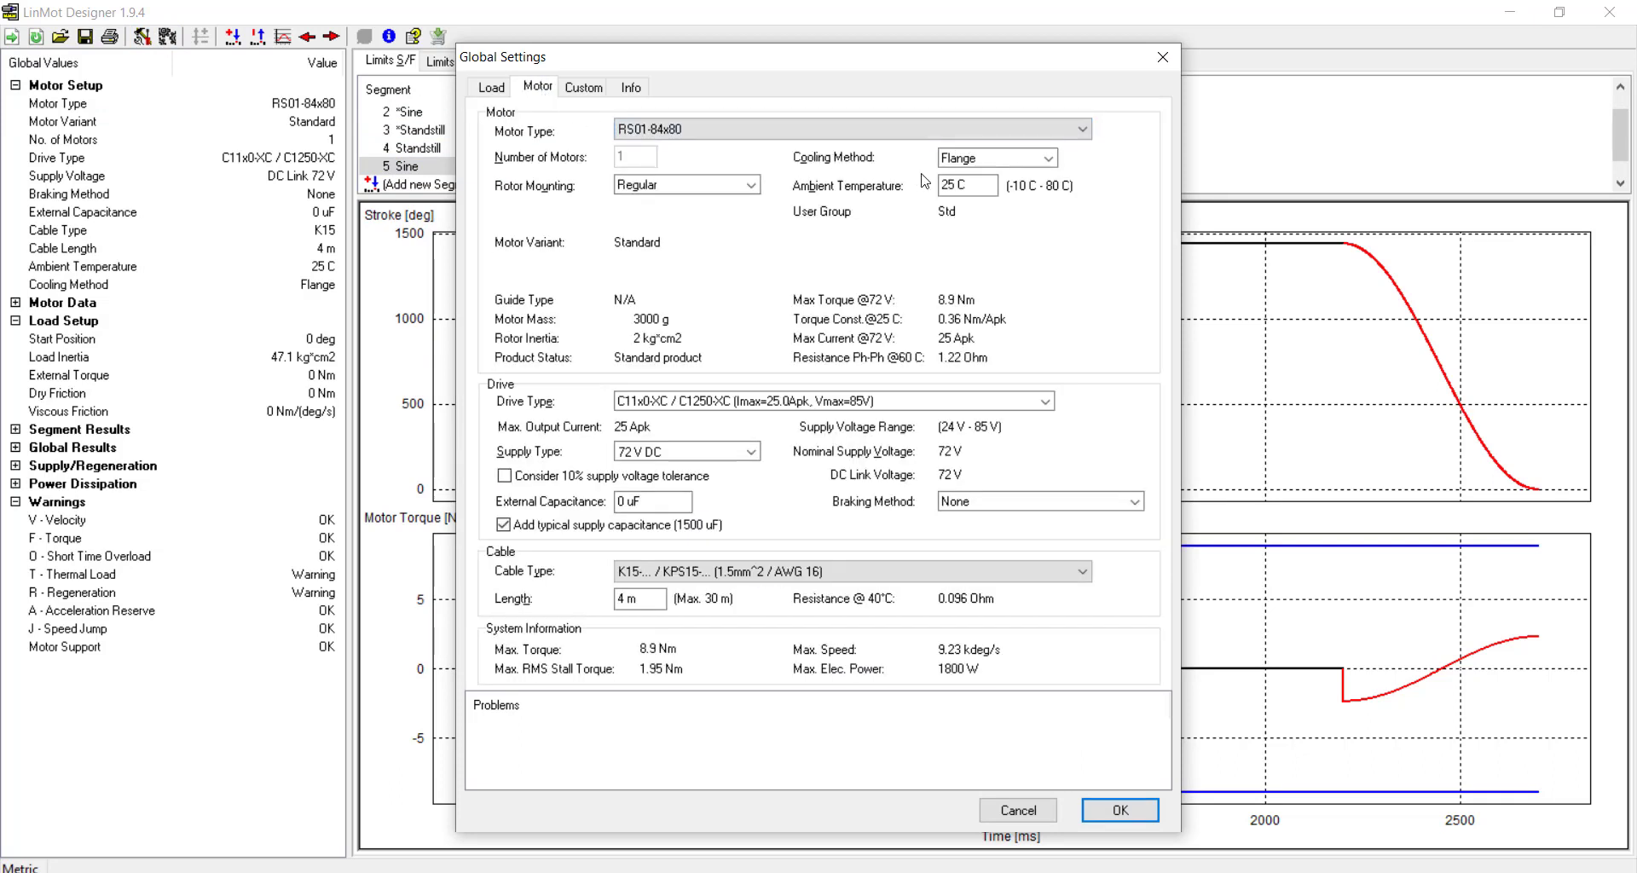
click(977, 165)
click(961, 190)
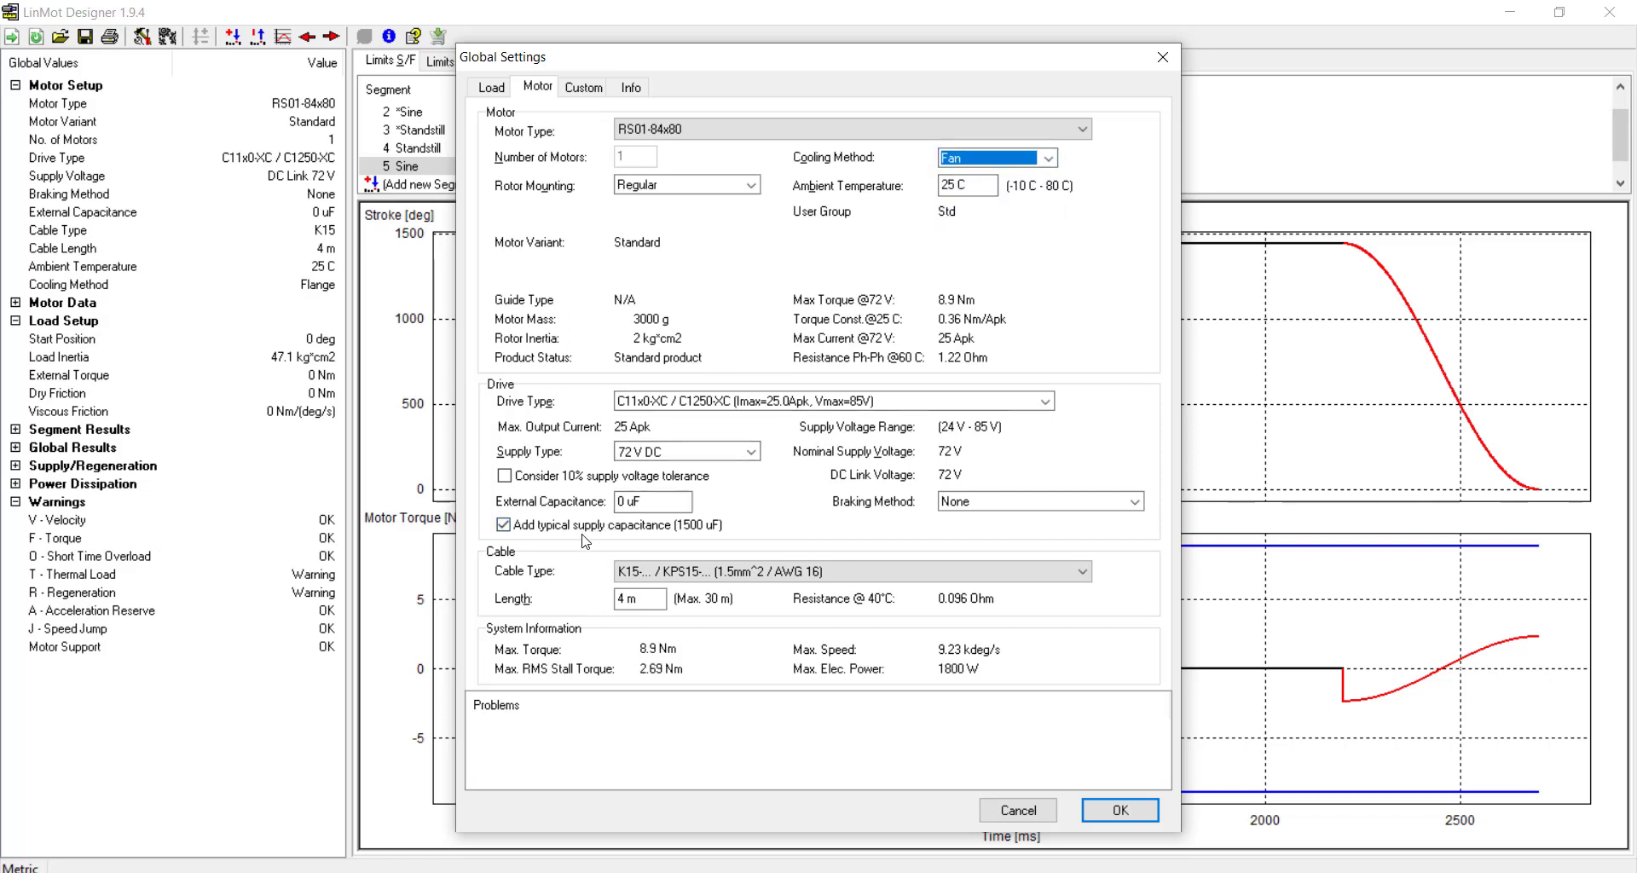
Step: Exclude the typical supply capacitance of 1500 uF, set the external capacitance to 10000 uF, and apply the settings
click(503, 525)
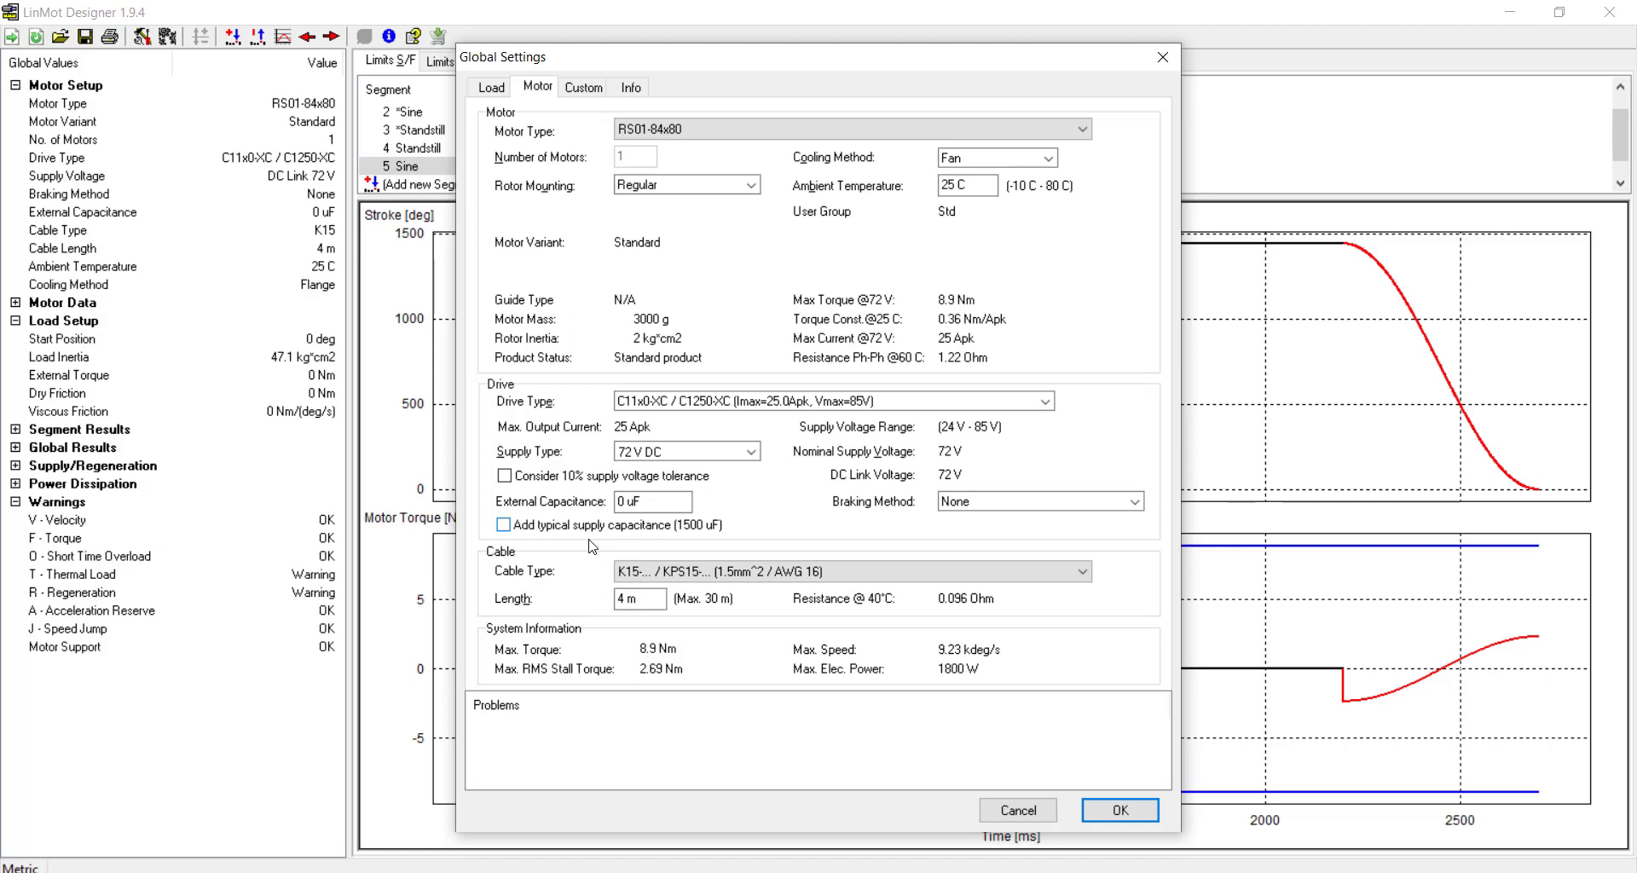
drag(646, 508, 595, 497)
text(10390)
click(1089, 814)
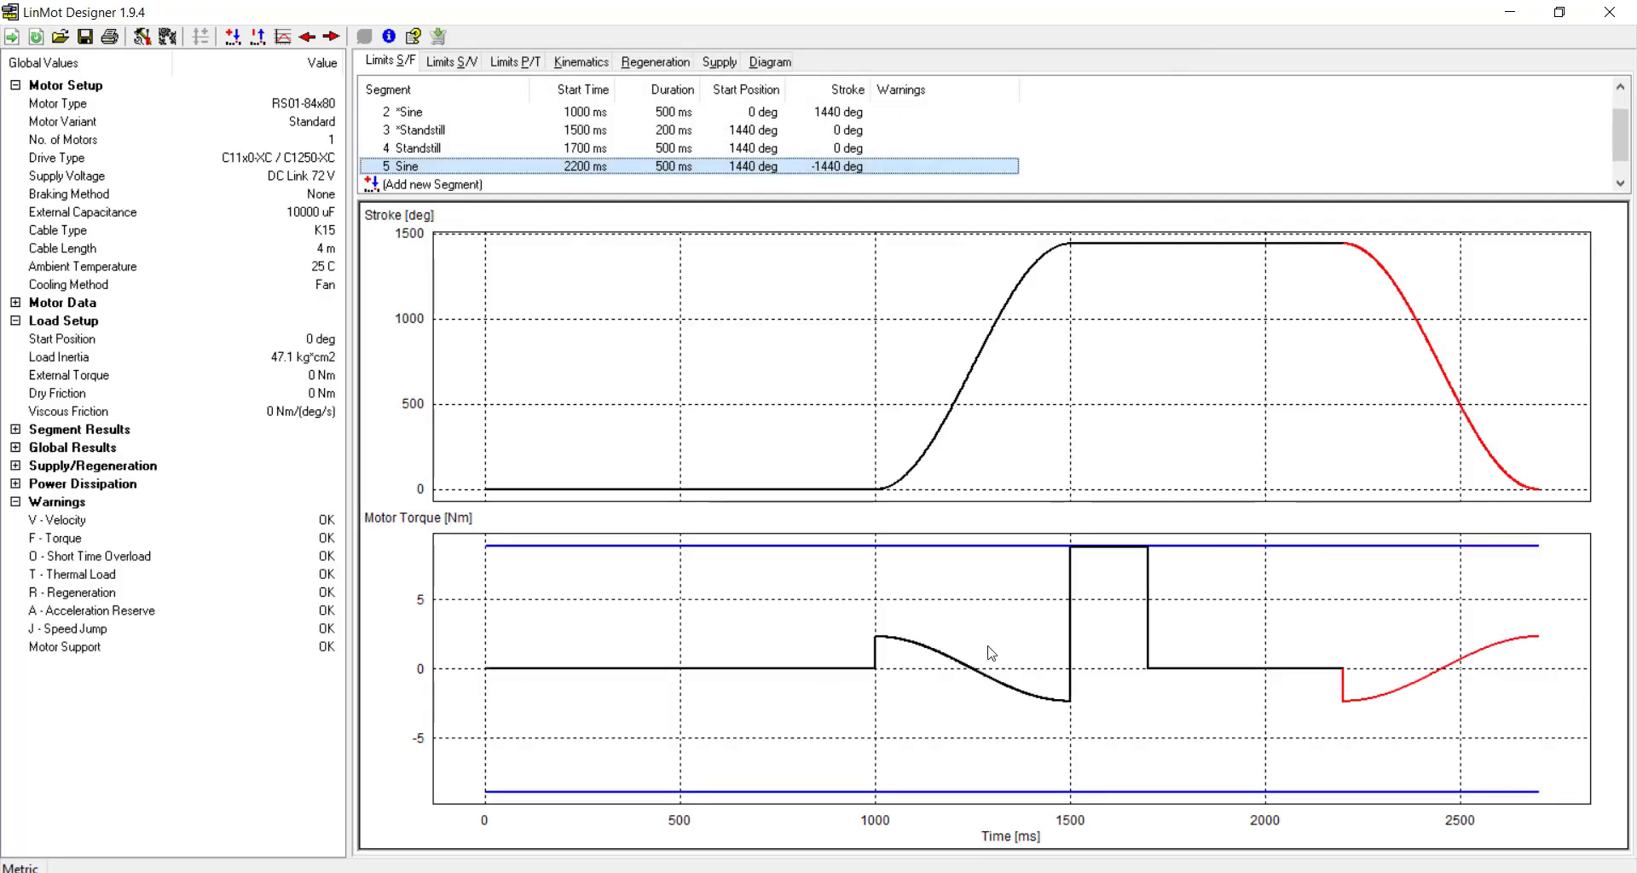